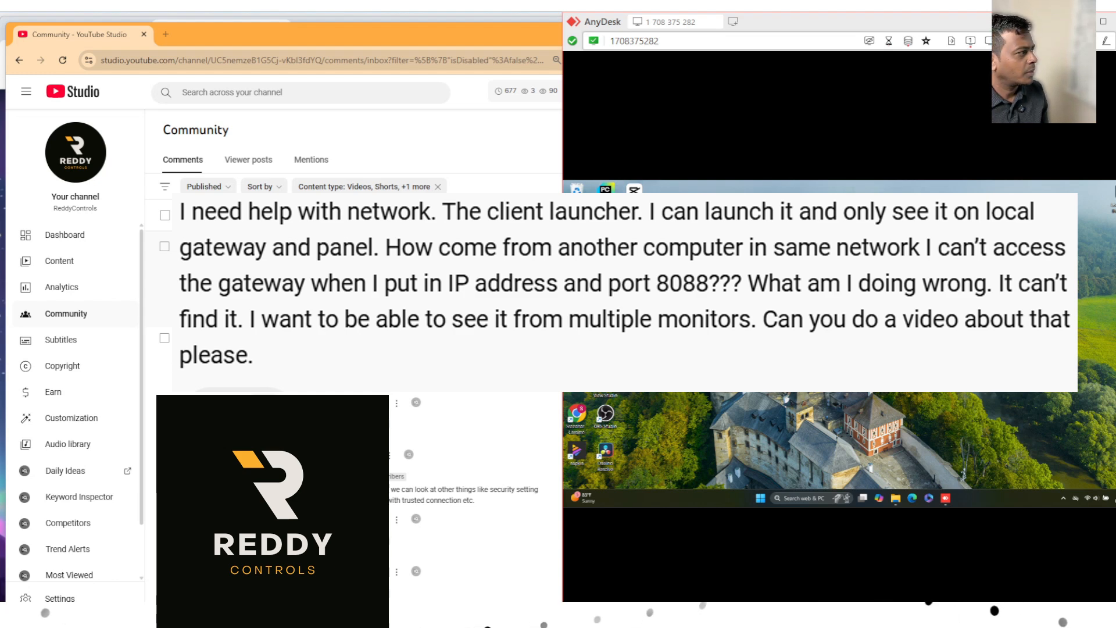
Minimize the YouTube Studio window and leave only the Ignition_Gateway_Checklist.pdf tab open in the browser behind it.
key(alt+Tab)
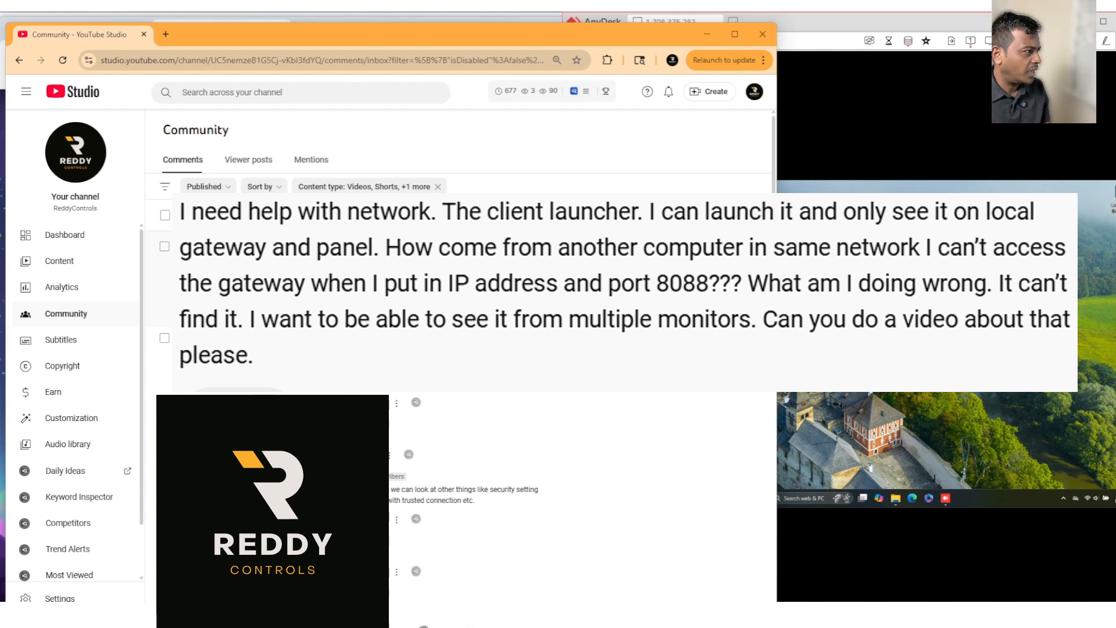
click(706, 37)
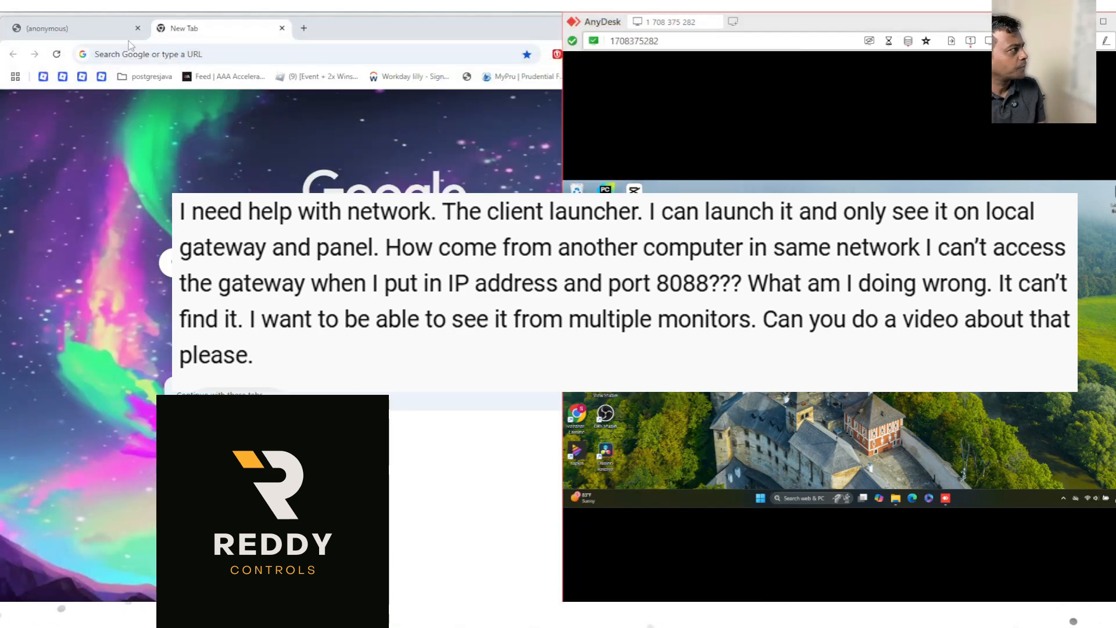
click(82, 38)
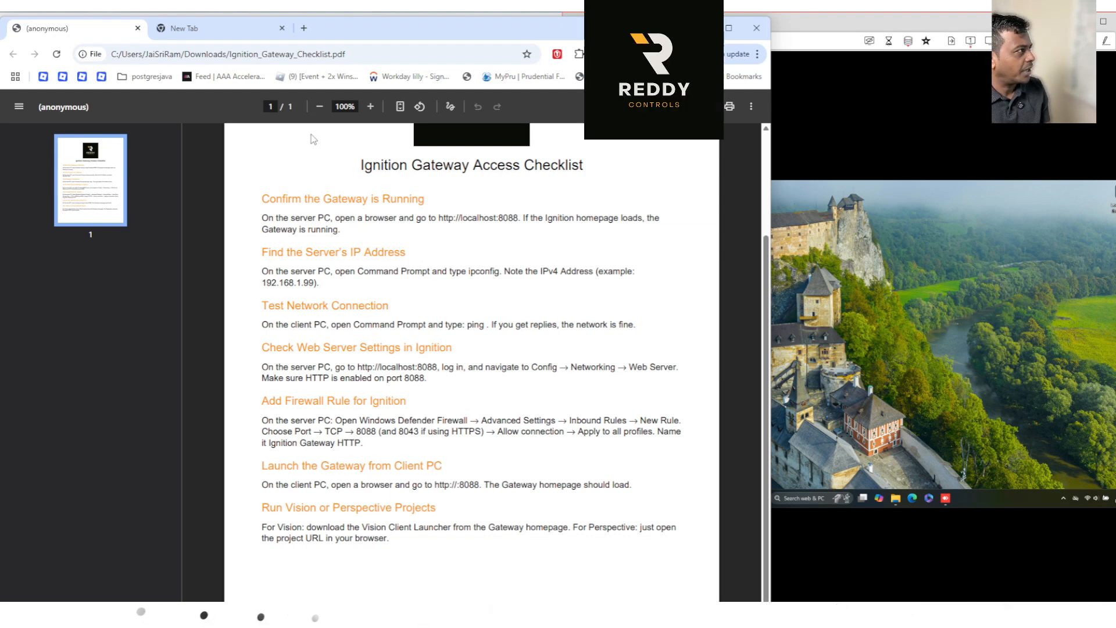
click(282, 28)
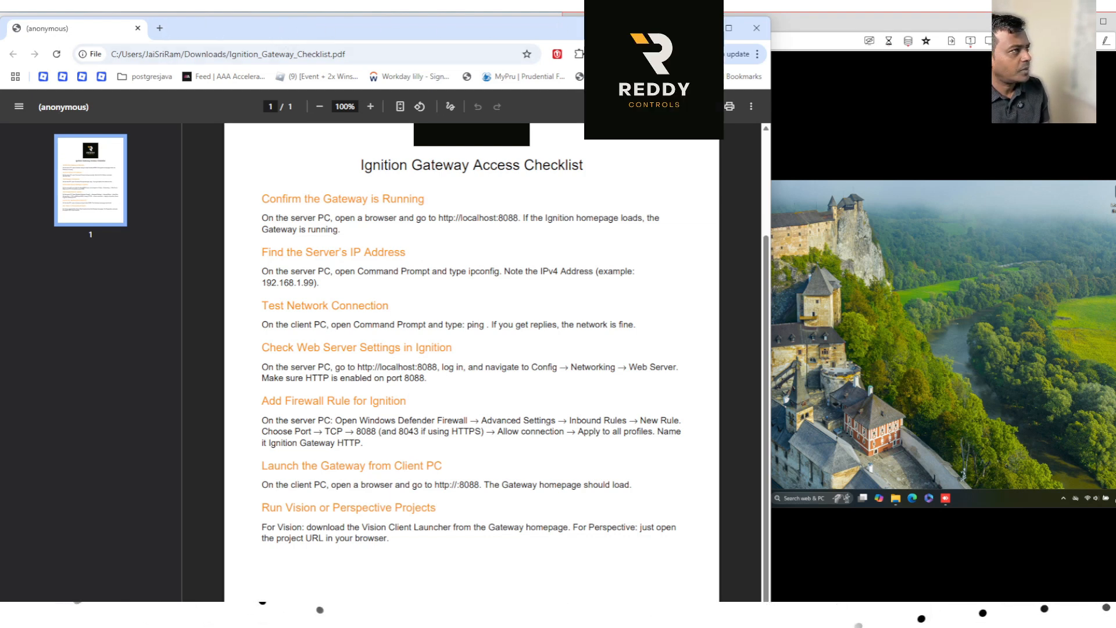
Clear the virtual machine's desktop by minimizing the checklist, closing the 08152025 folder window and minimizing the virtual machine's browser.
click(702, 28)
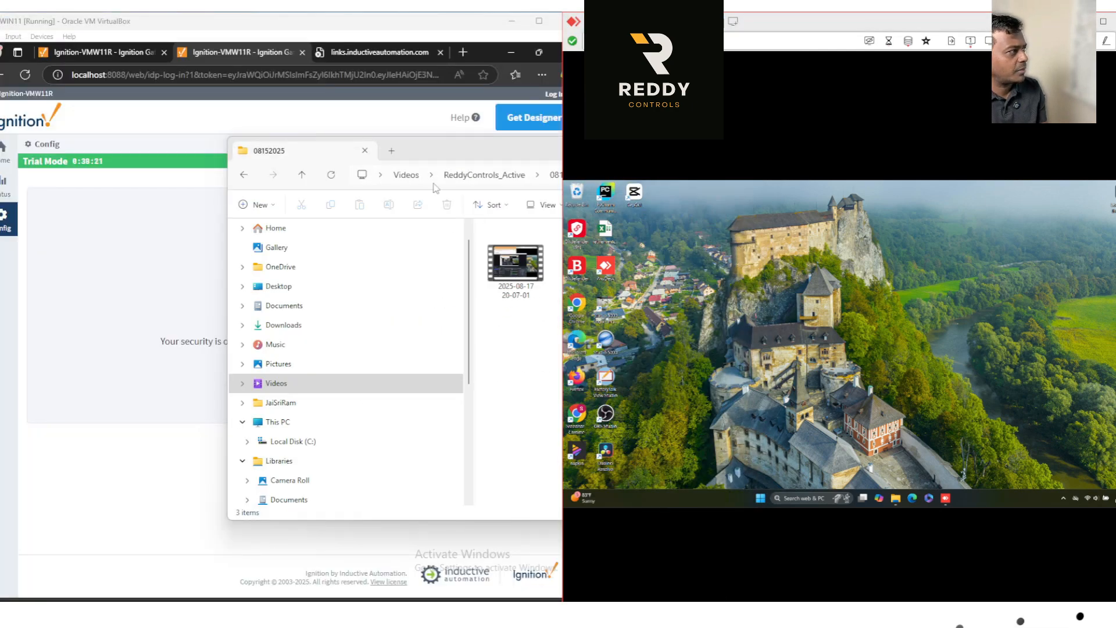
drag(455, 148, 338, 164)
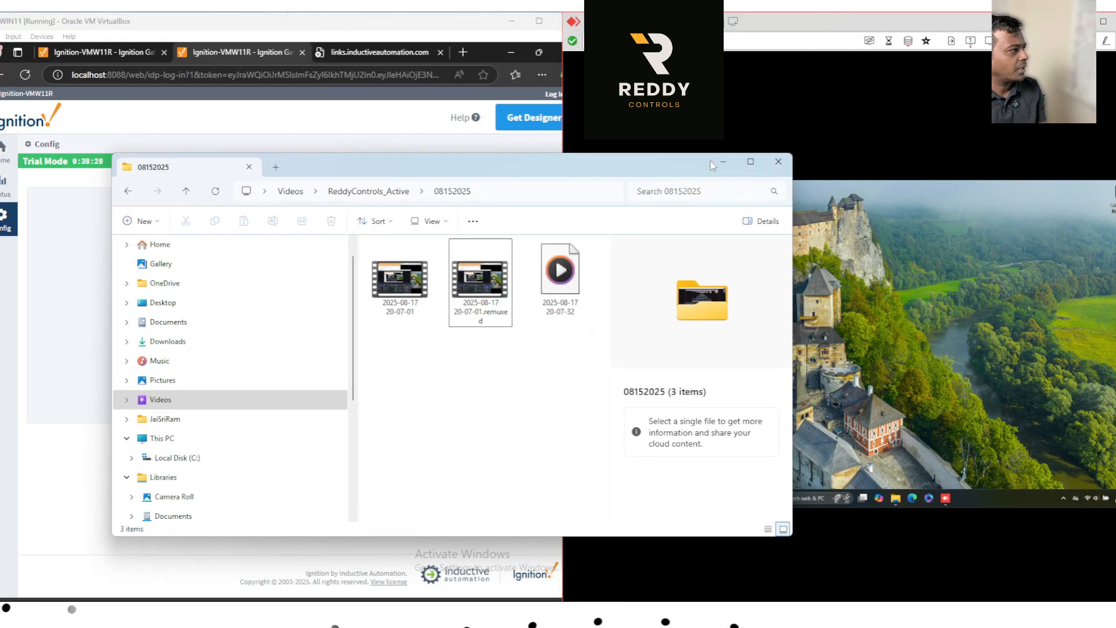
click(774, 168)
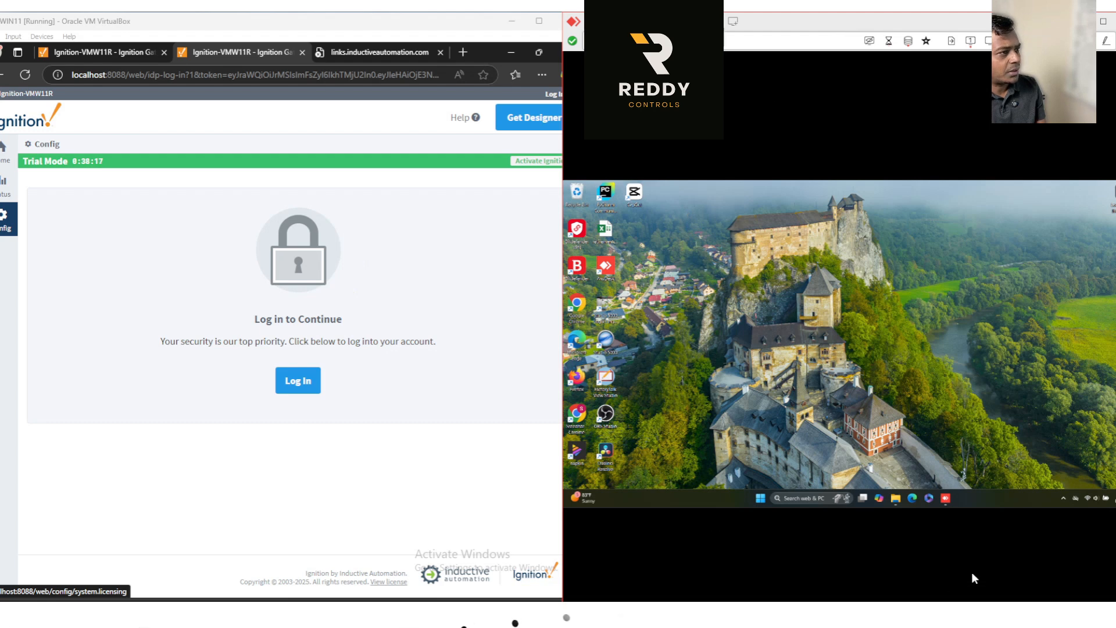
click(328, 129)
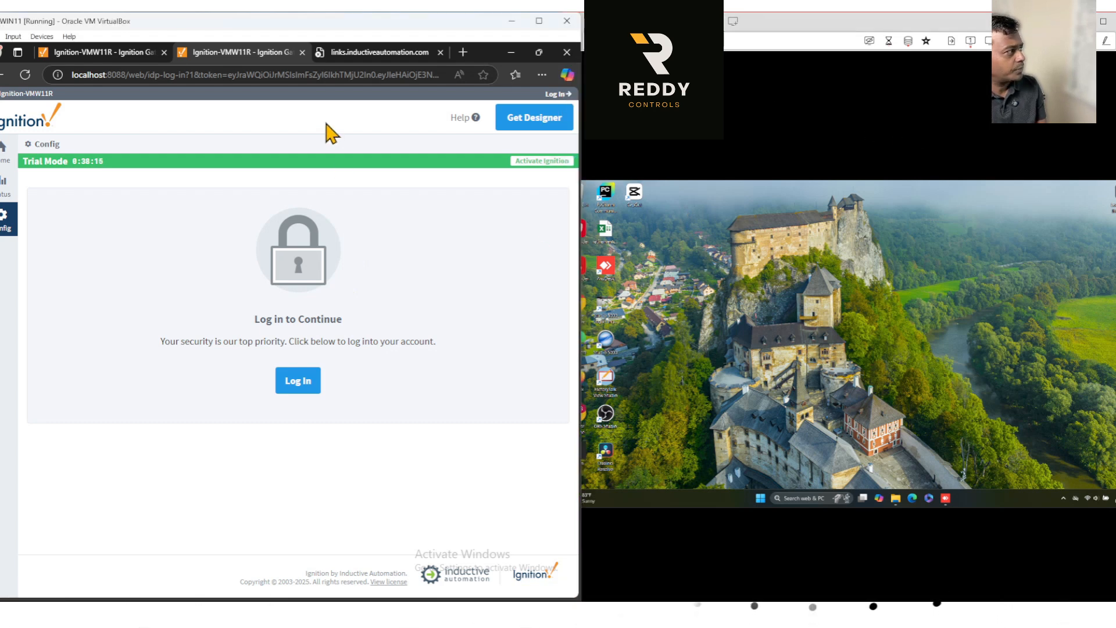
click(511, 52)
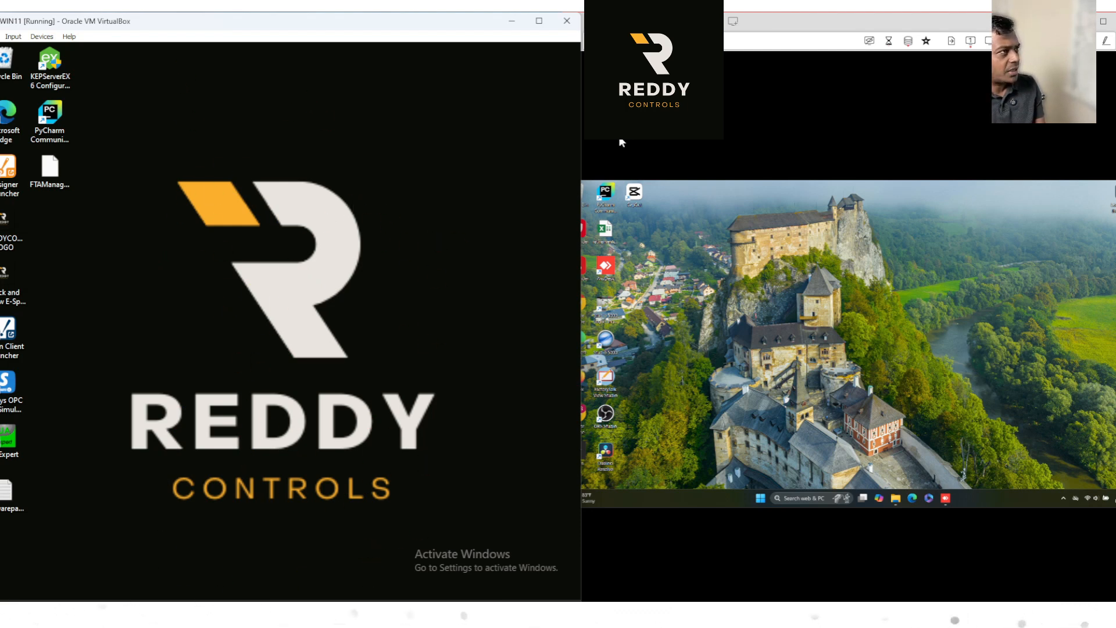
Narrow the AnyDesk window so it sits beside the virtual machine, and dismiss the remote widgets board.
click(767, 127)
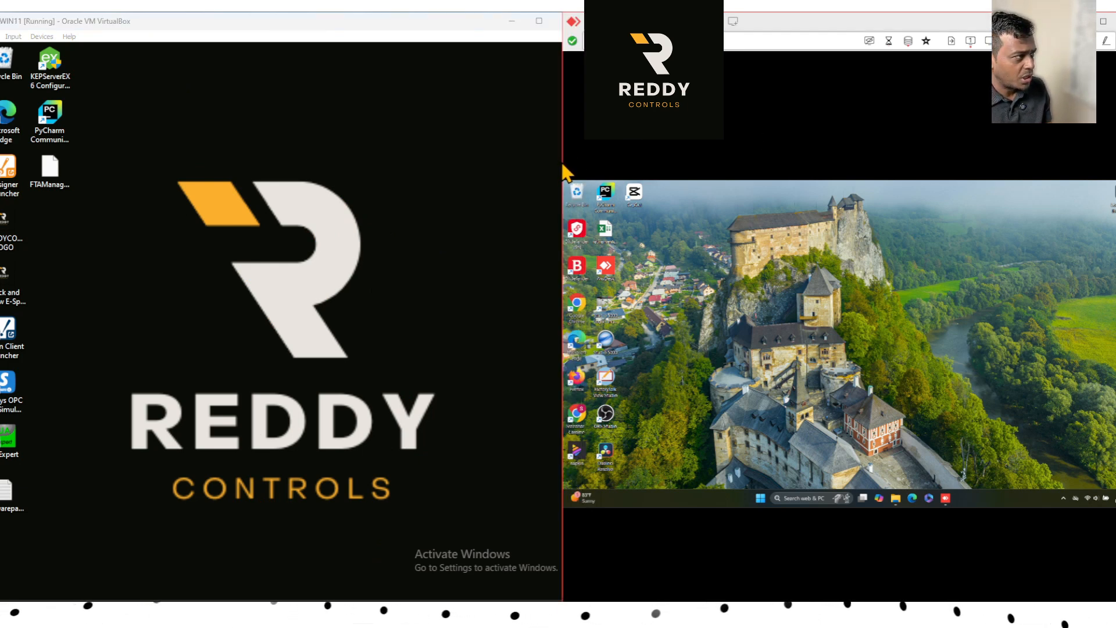
drag(564, 169, 586, 155)
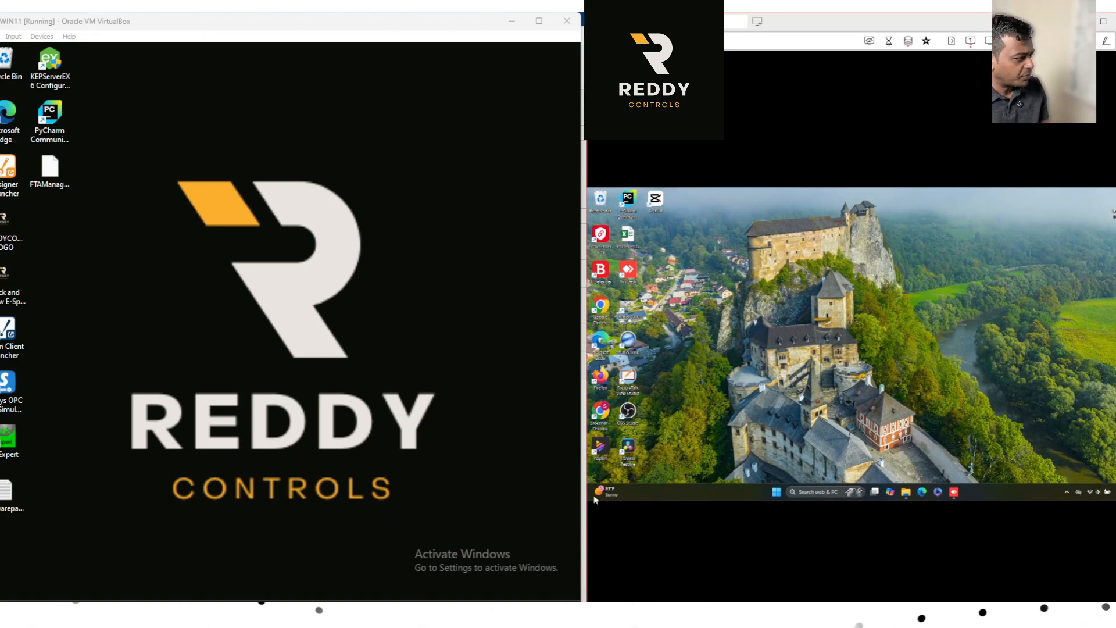
mouse_move(618, 615)
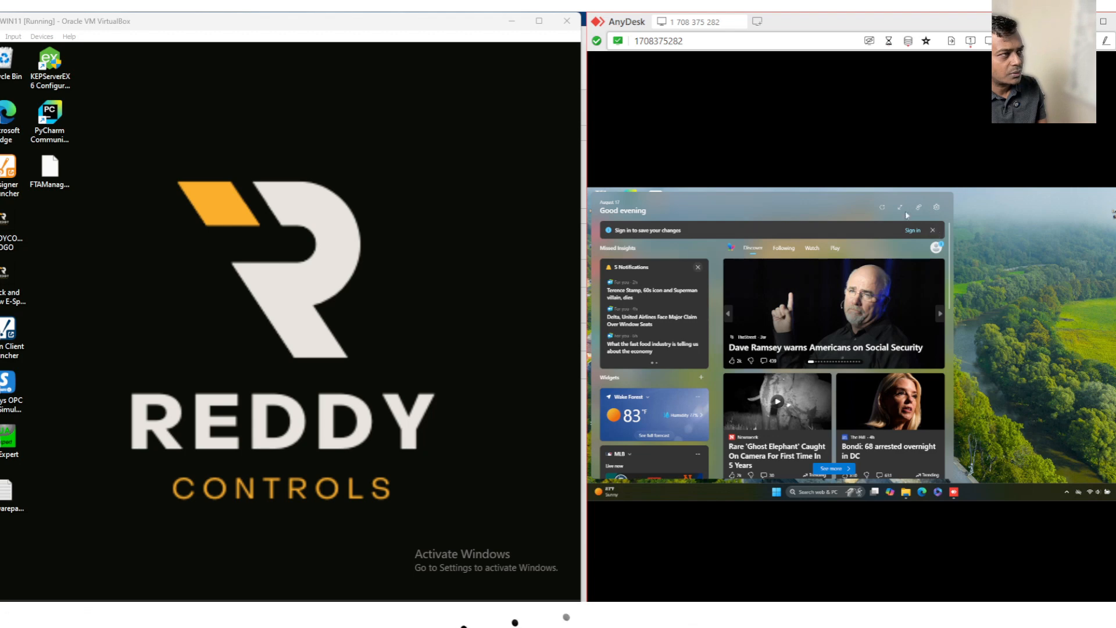
click(1015, 227)
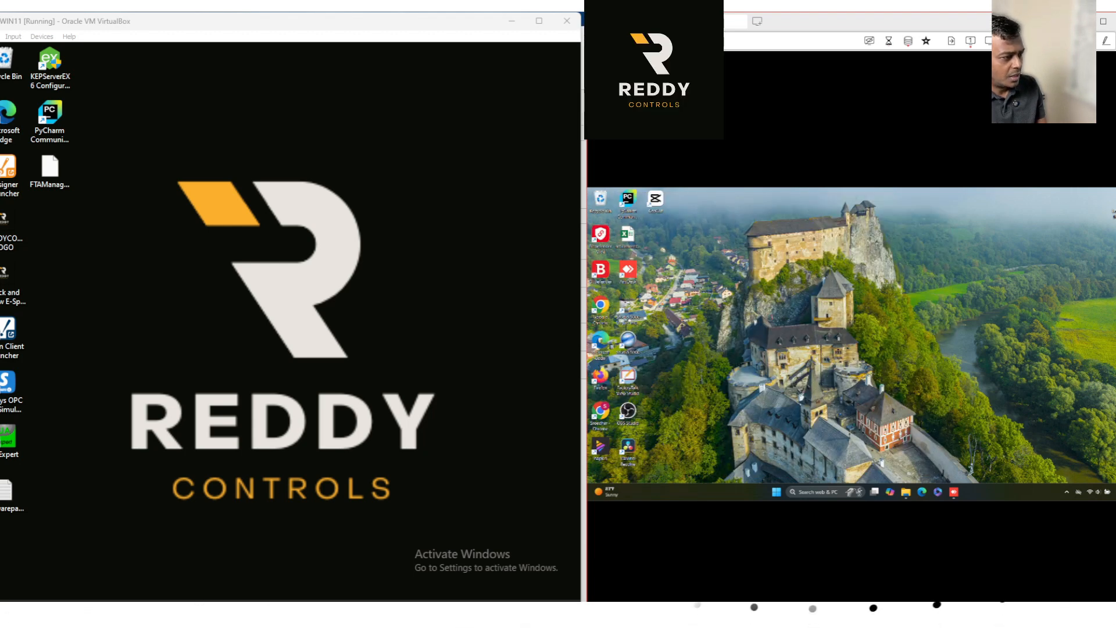
Review the "Confirm the Gateway is Running" item in the gateway access checklist, then minimize the checklist.
mouse_move(627, 615)
click(666, 578)
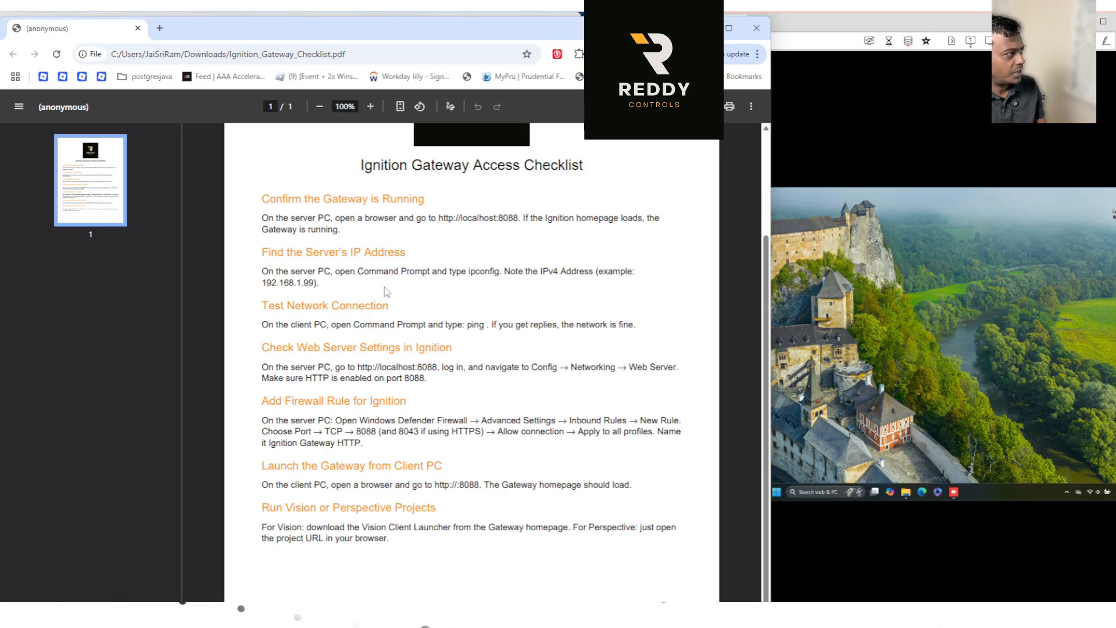
drag(257, 200, 445, 211)
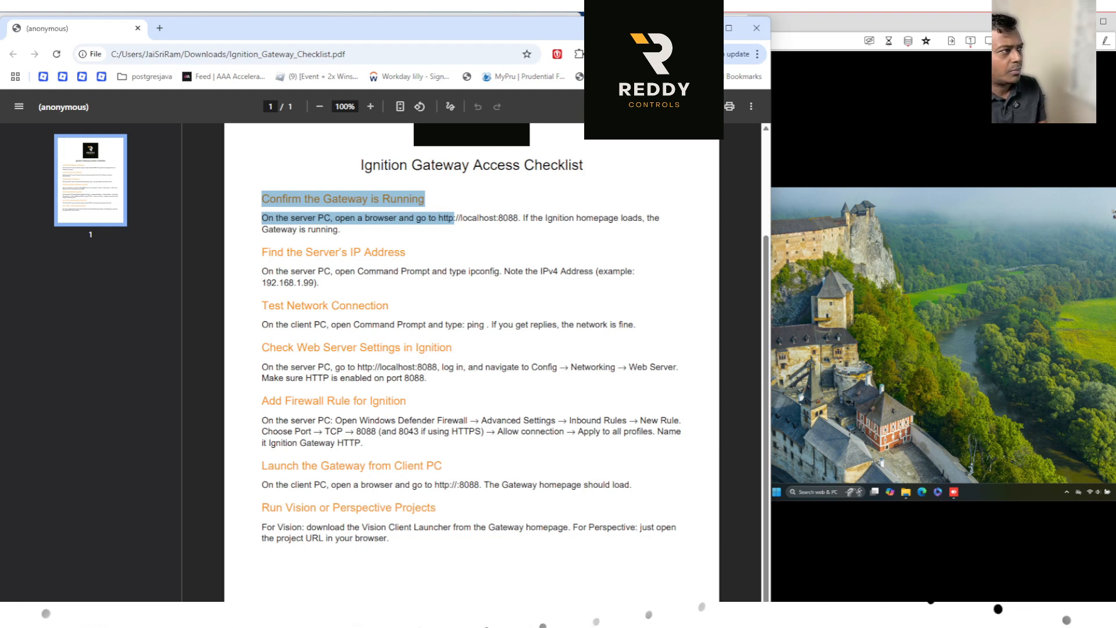
click(702, 28)
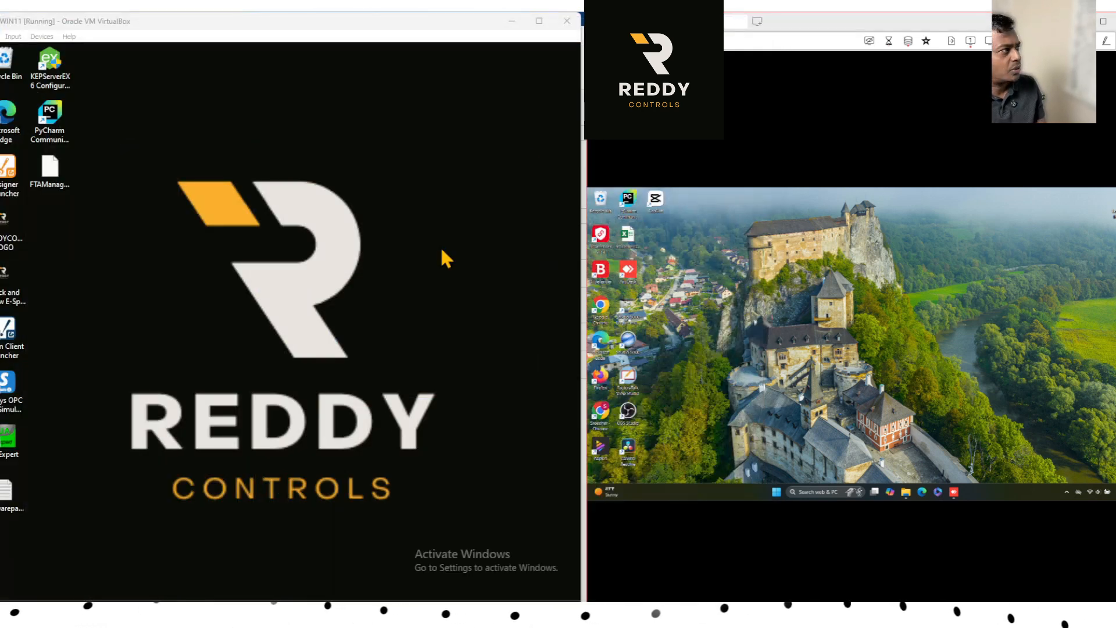
Close all the open tabs in the virtual machine's browser, both Ignition pages and the links.inductiveautomation.com page.
click(349, 608)
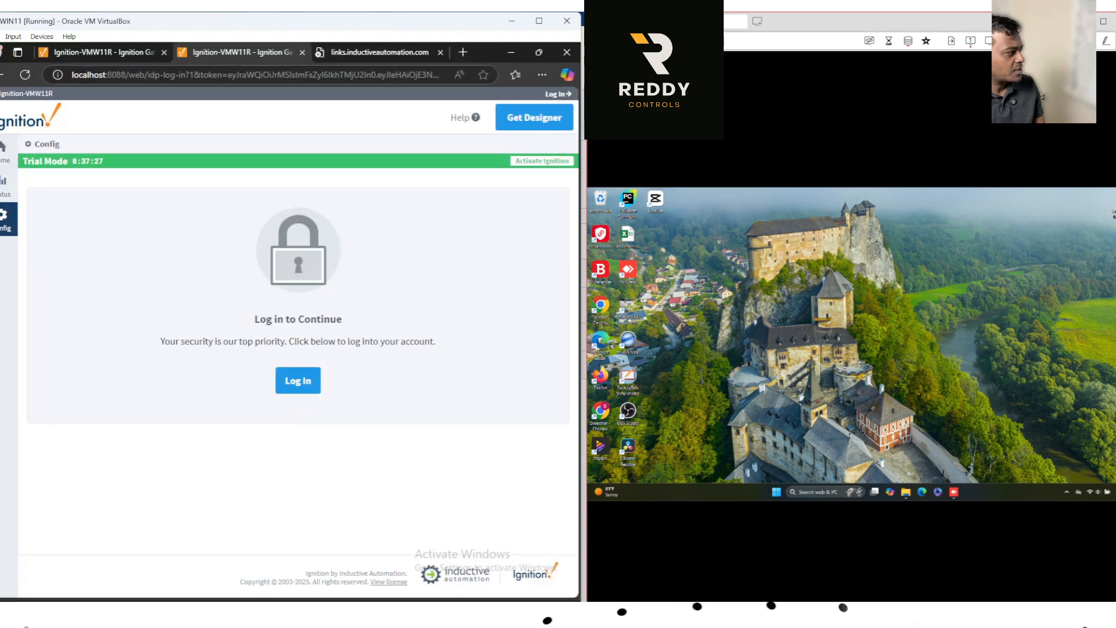
click(440, 52)
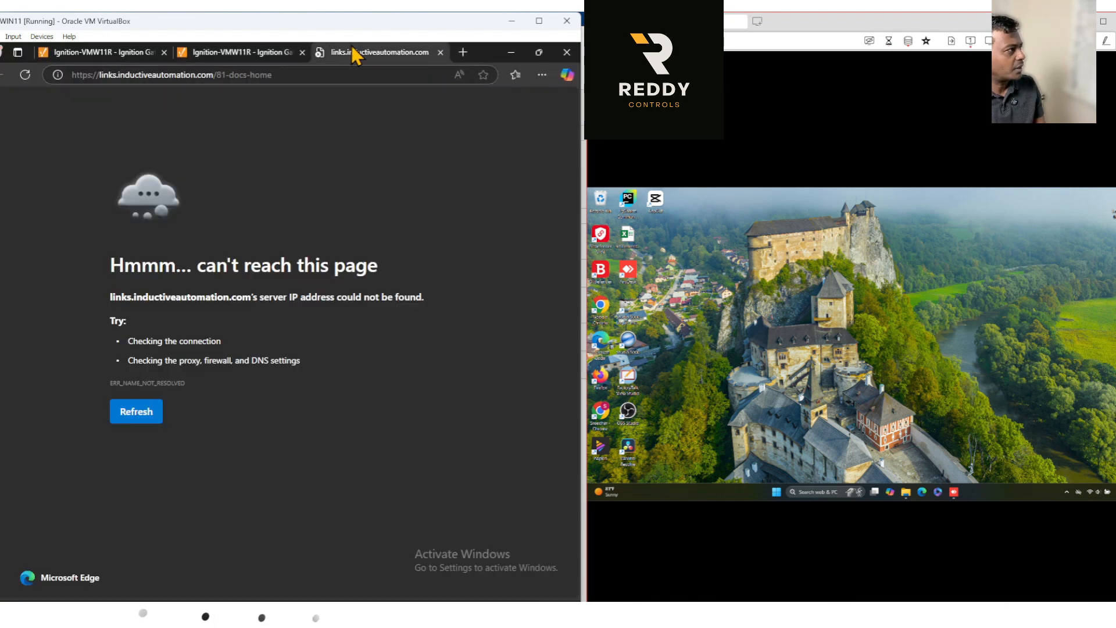
click(301, 52)
click(163, 52)
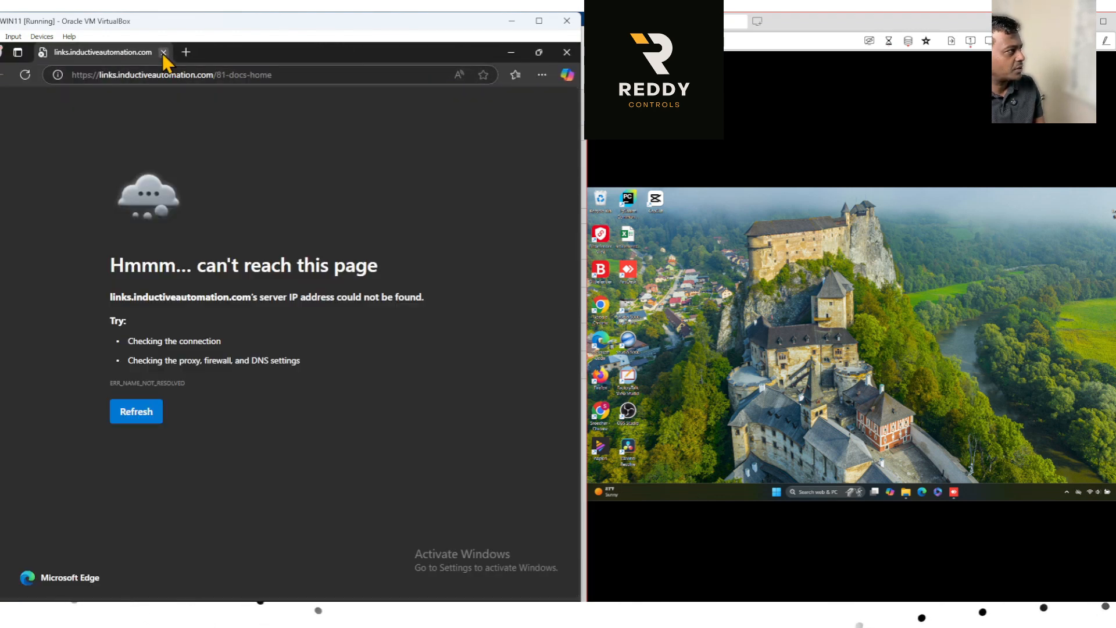
click(164, 52)
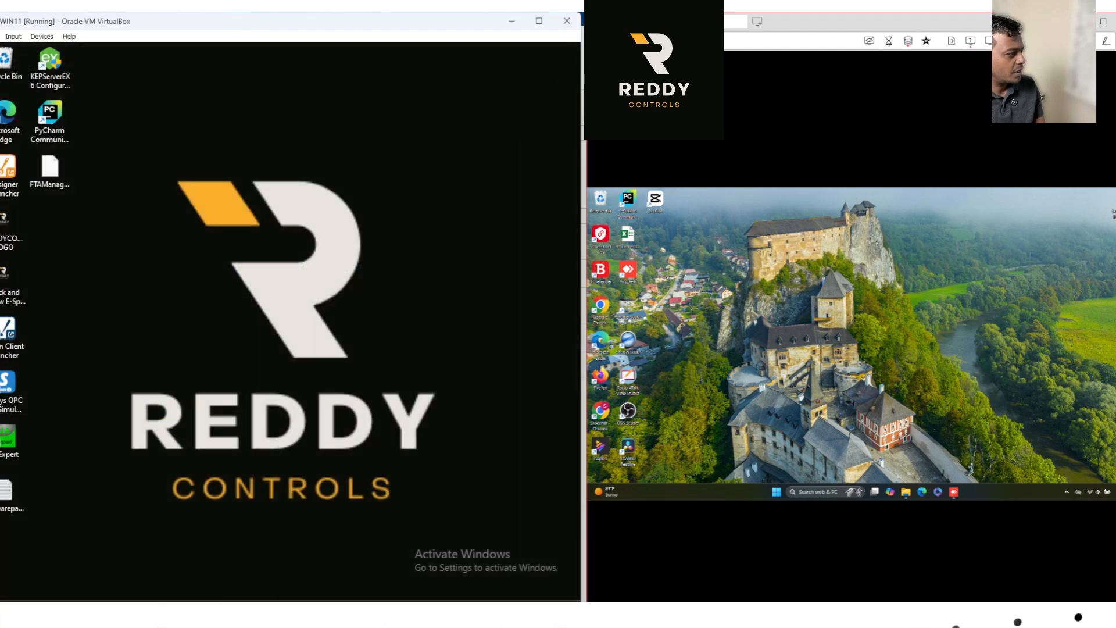
Load the Ignition gateway homepage at localhost:8088 in a fresh browser window on the virtual machine.
click(348, 607)
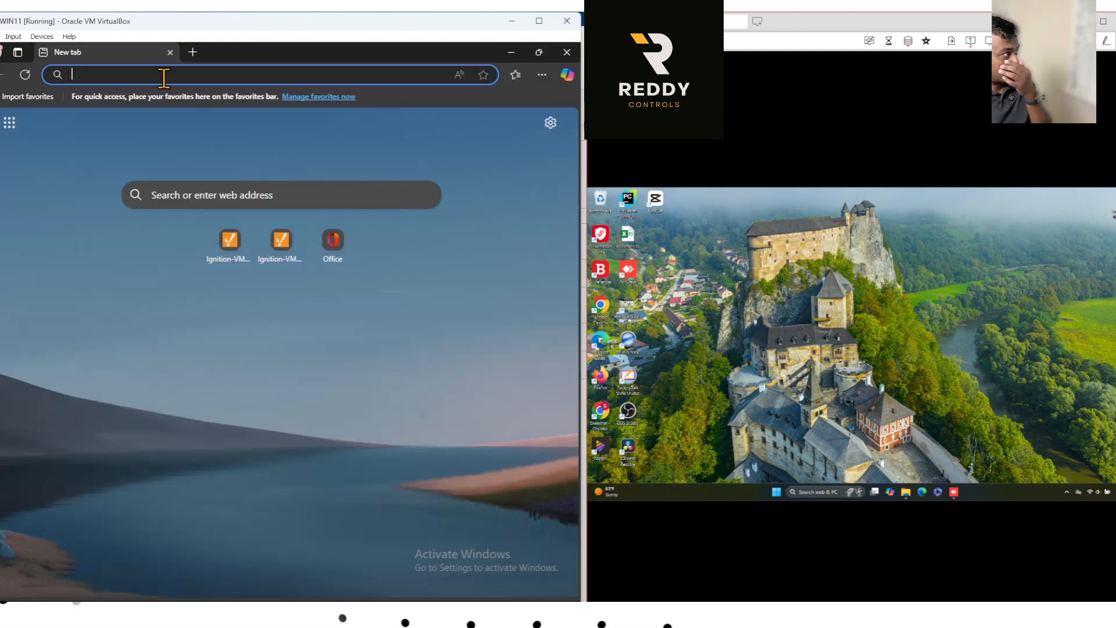
text(local)
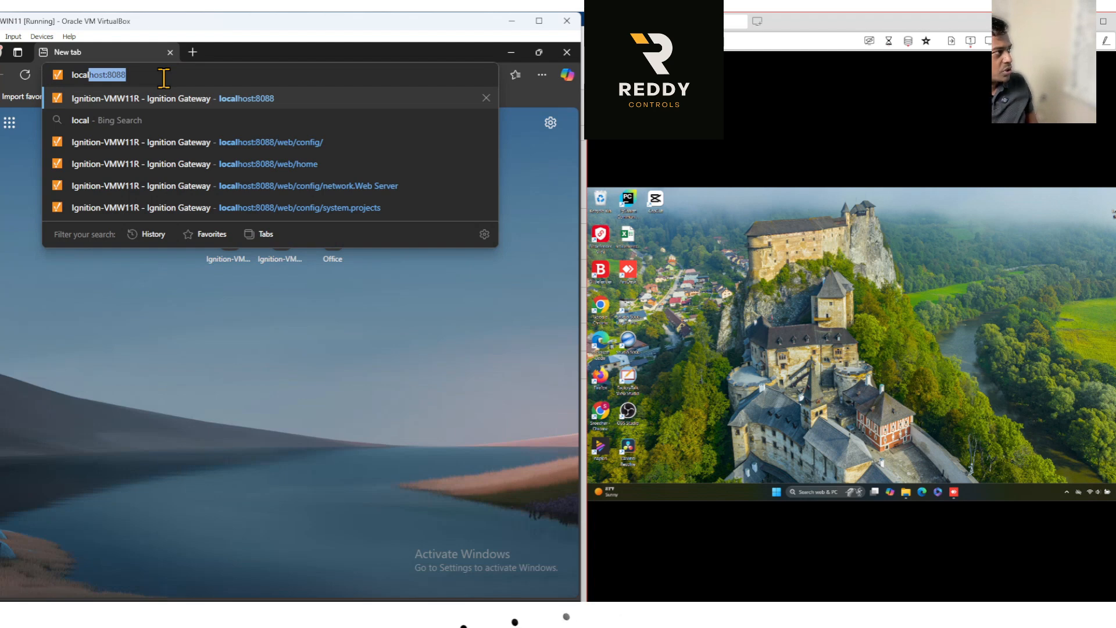
key(Return)
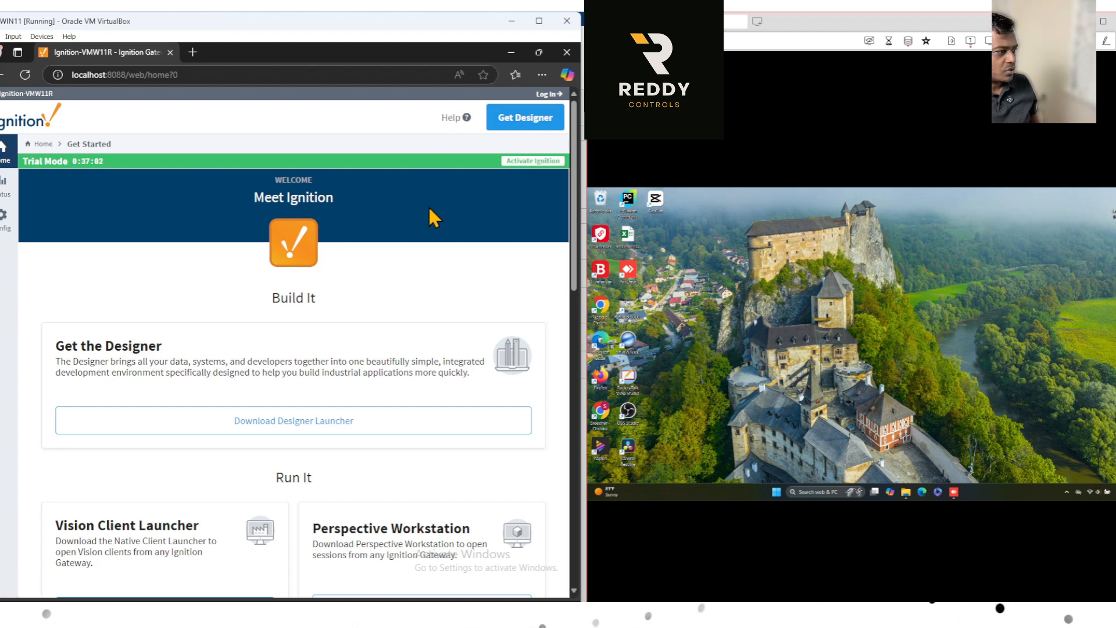
Open the gateway's Status section and log in as admin with the prefilled account password.
click(5, 186)
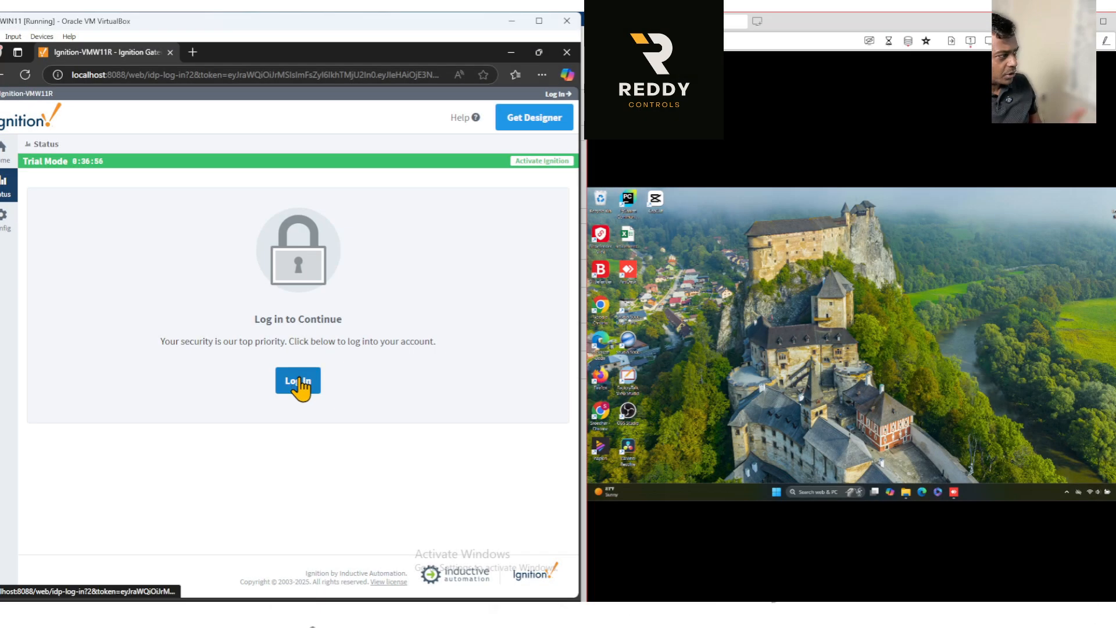
click(300, 384)
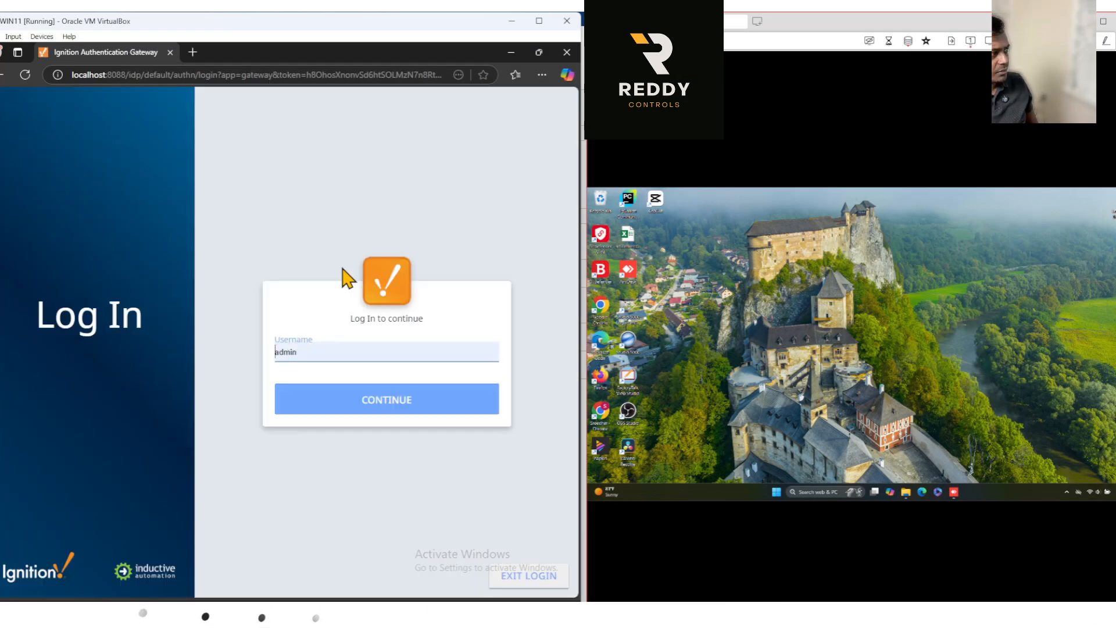
click(378, 415)
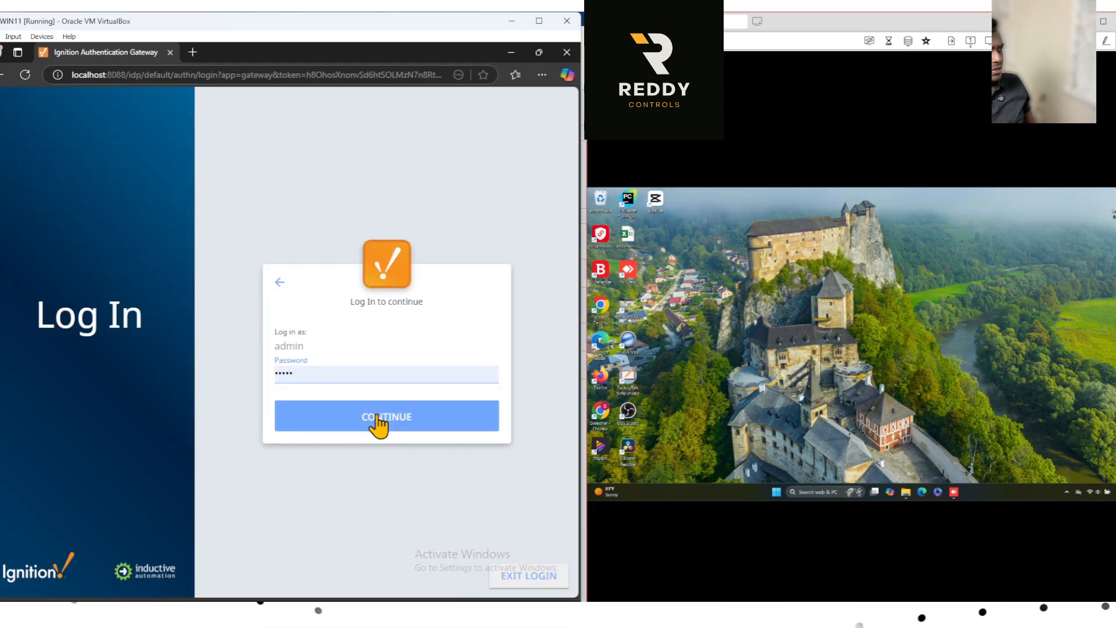
click(381, 423)
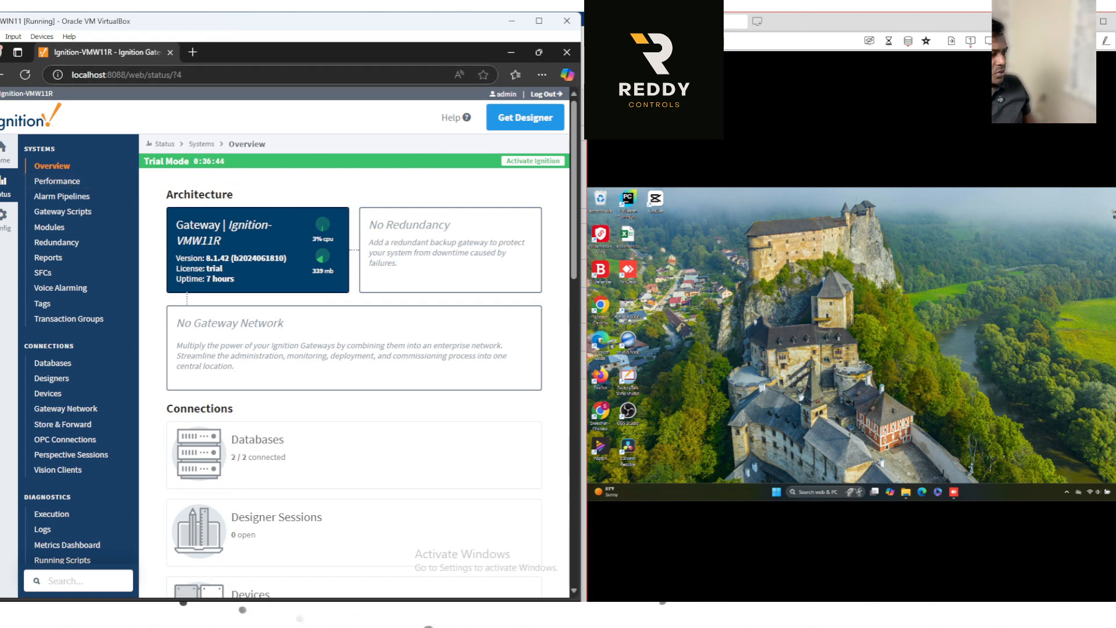
Review the "Find the Server's IP Address" item in the gateway access checklist.
mouse_move(619, 614)
click(553, 575)
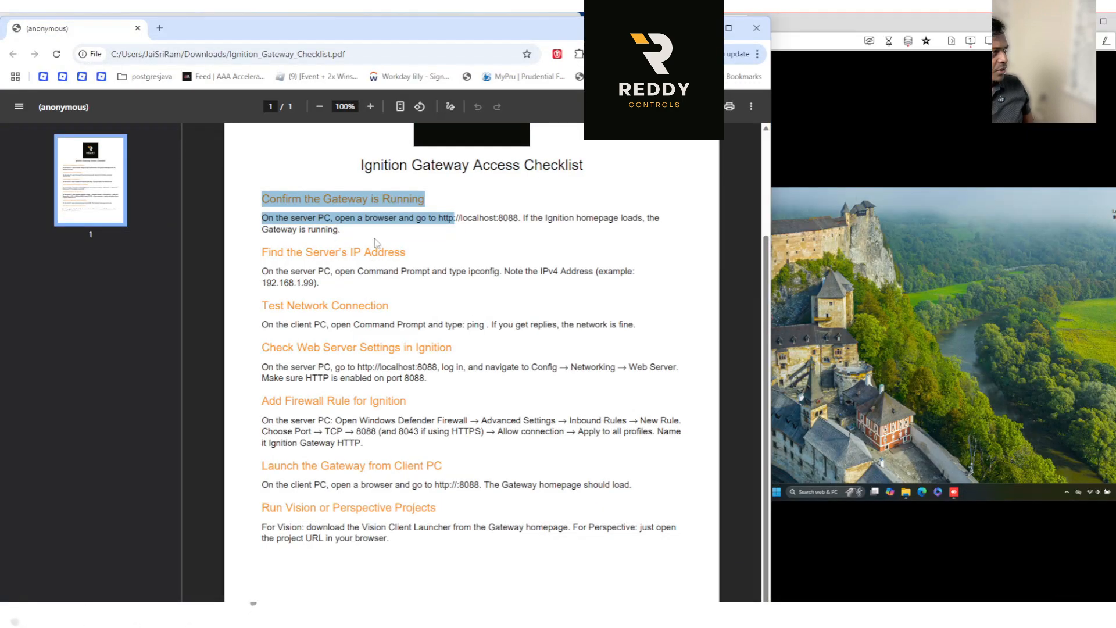
drag(324, 288, 245, 271)
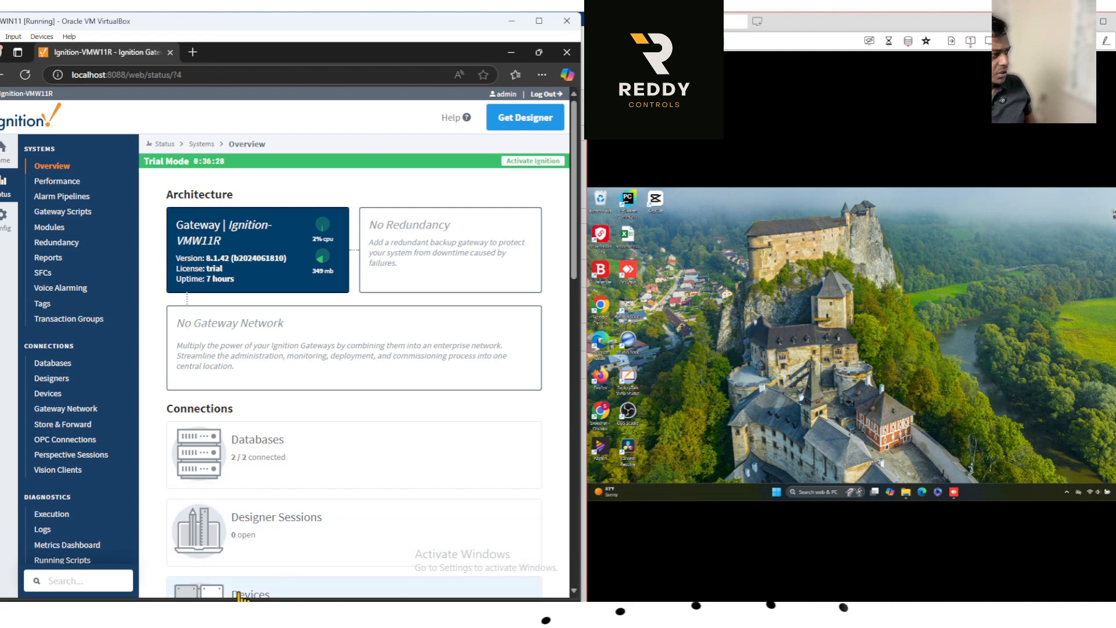
Run ipconfig in a Command Prompt on the virtual machine and highlight the IPv4 address.
click(241, 612)
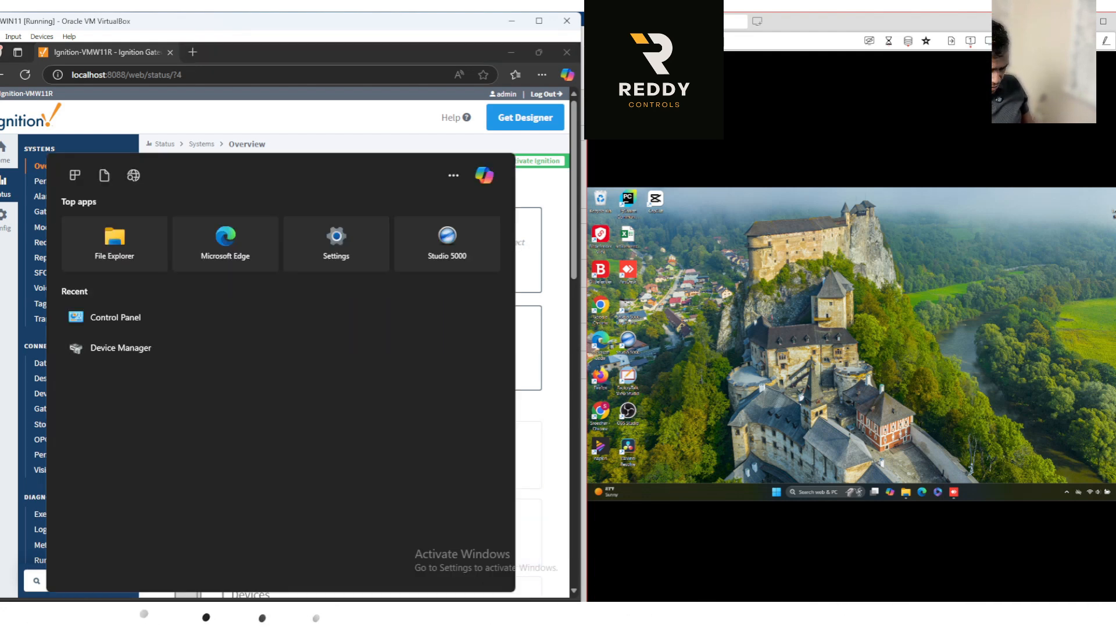
text(cm)
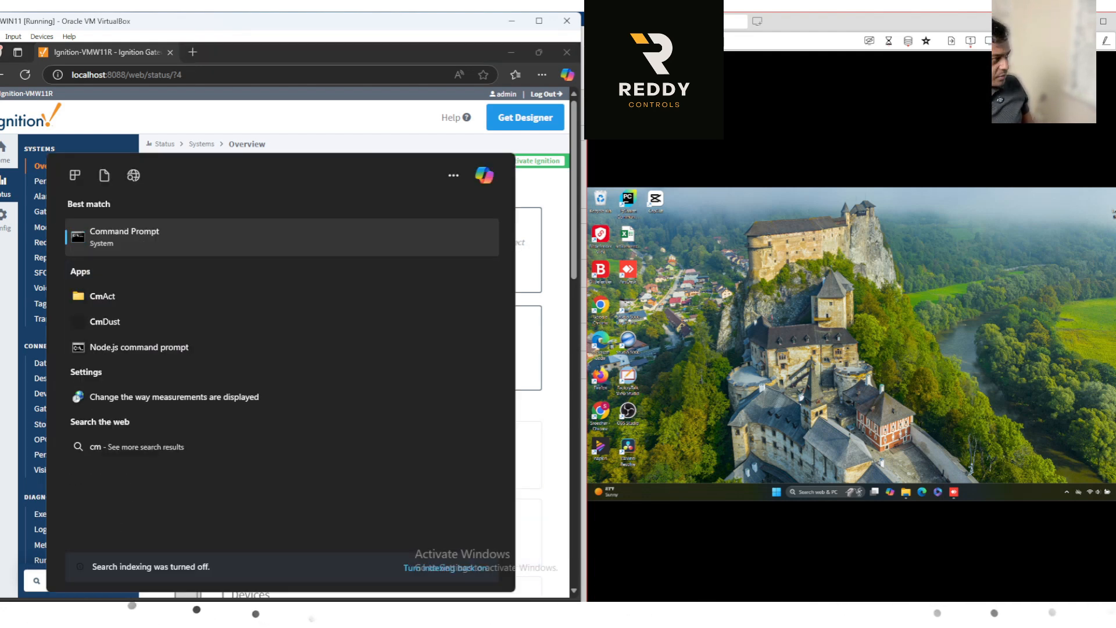
click(154, 234)
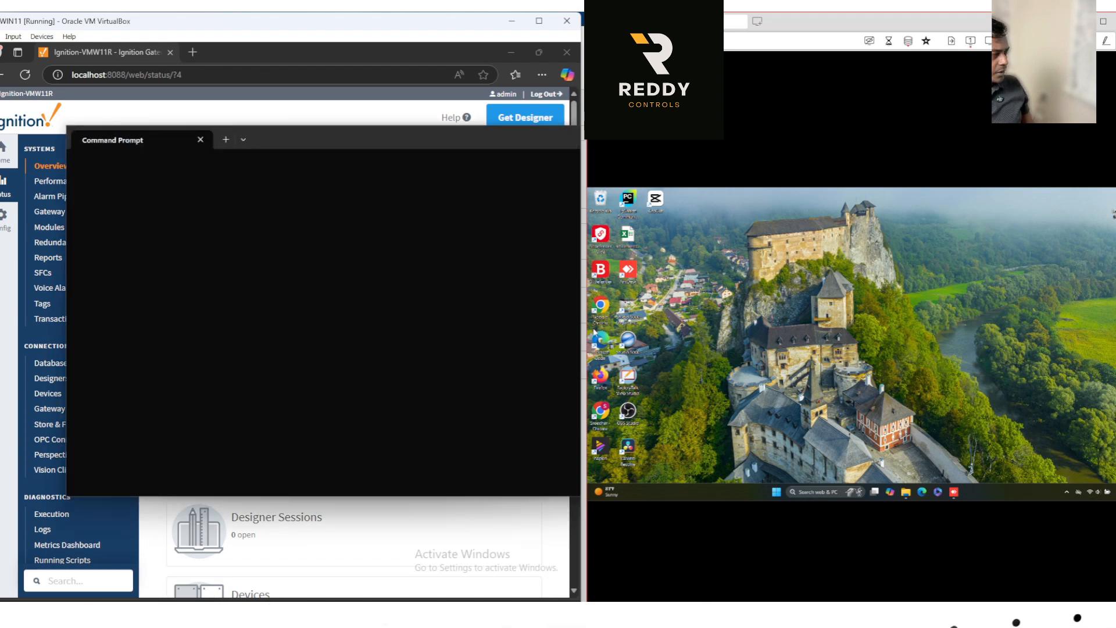
text(ipconfig)
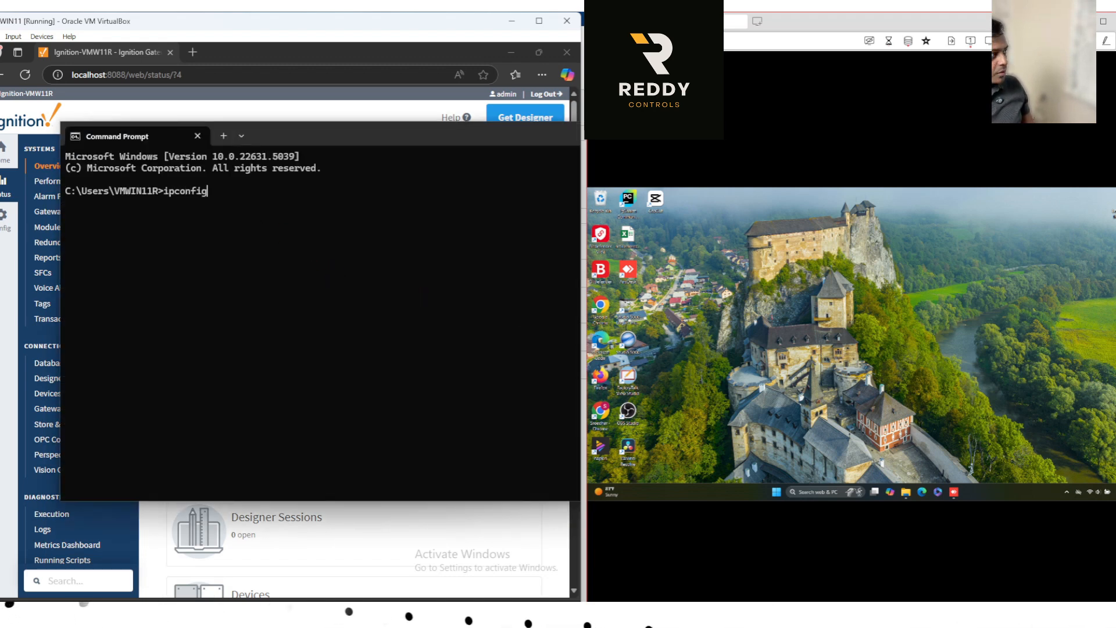
key(Return)
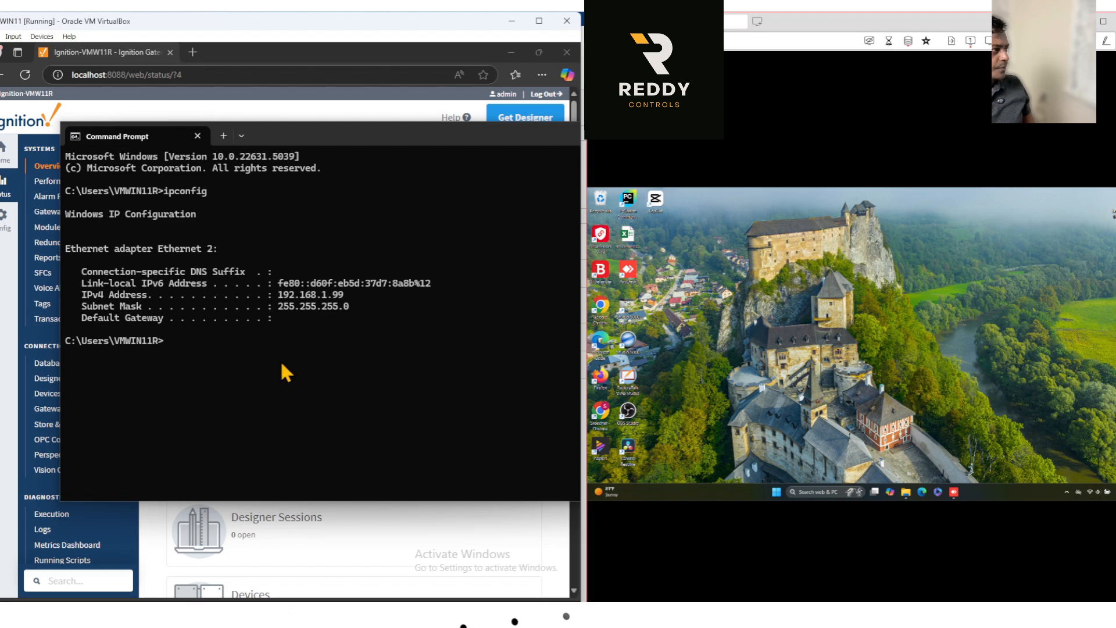
drag(347, 297, 277, 298)
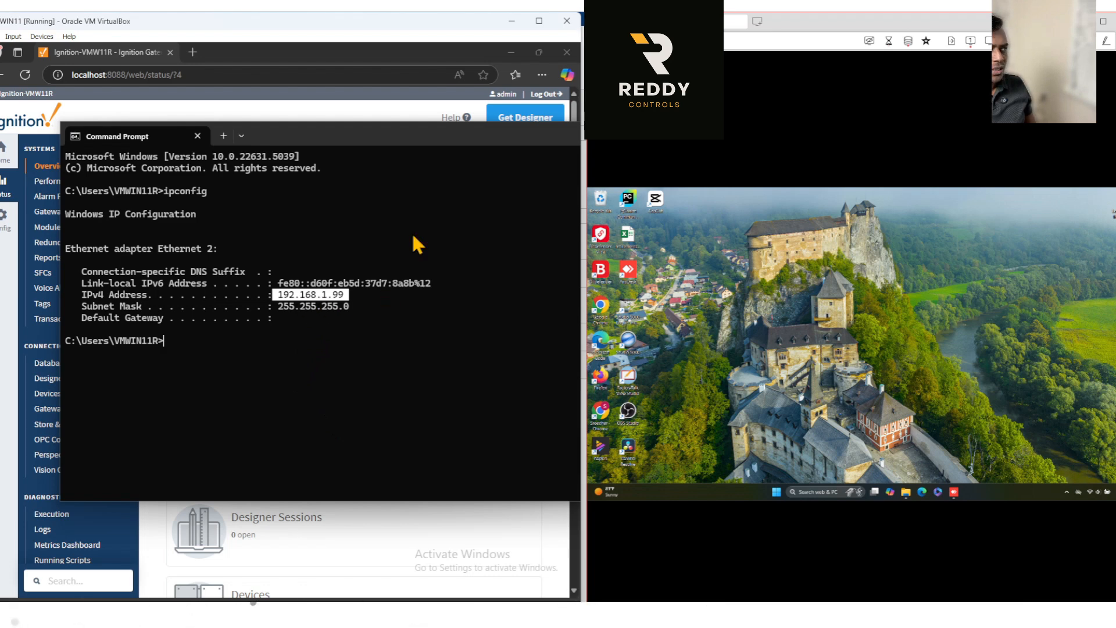
Minimize the virtual machine's Command Prompt and review the "Test Network Connection" item in the gateway access checklist.
drag(431, 129, 415, 184)
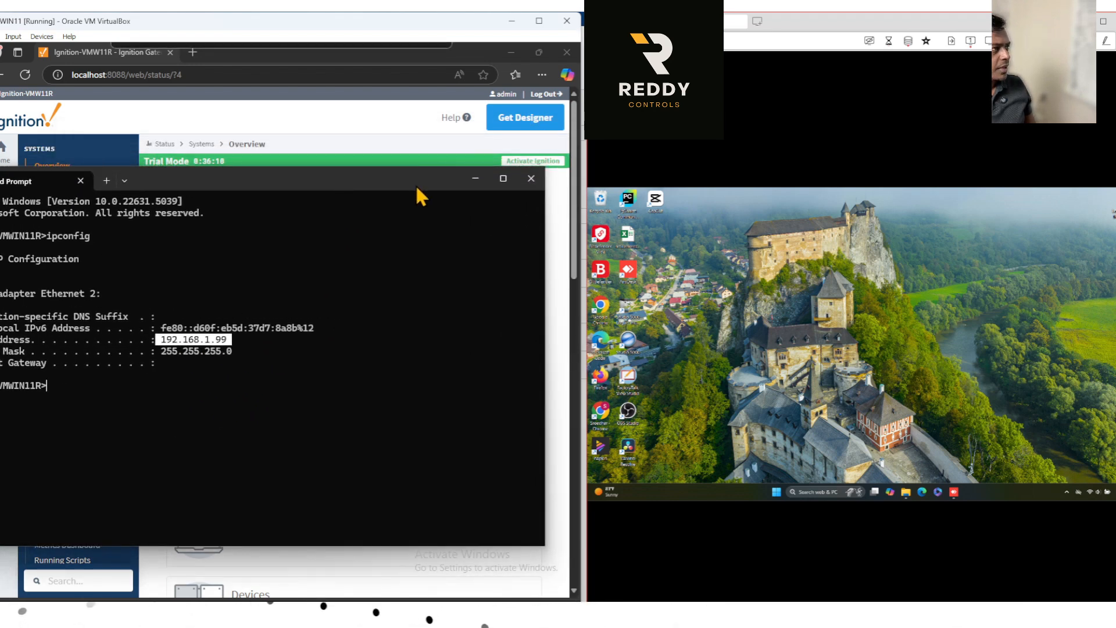
click(472, 181)
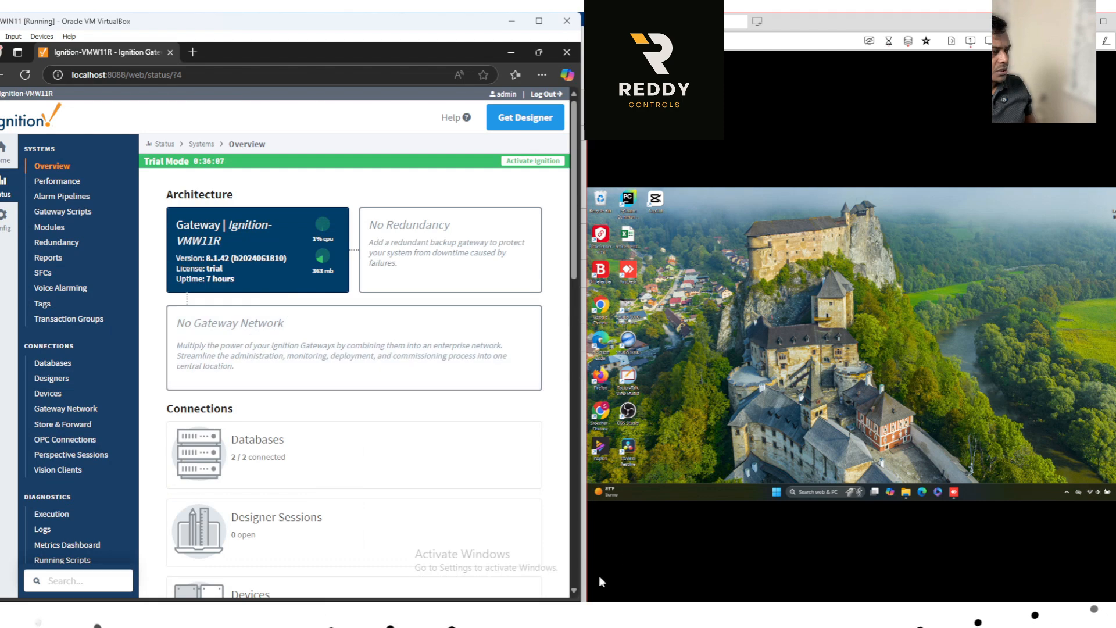
mouse_move(616, 611)
click(561, 591)
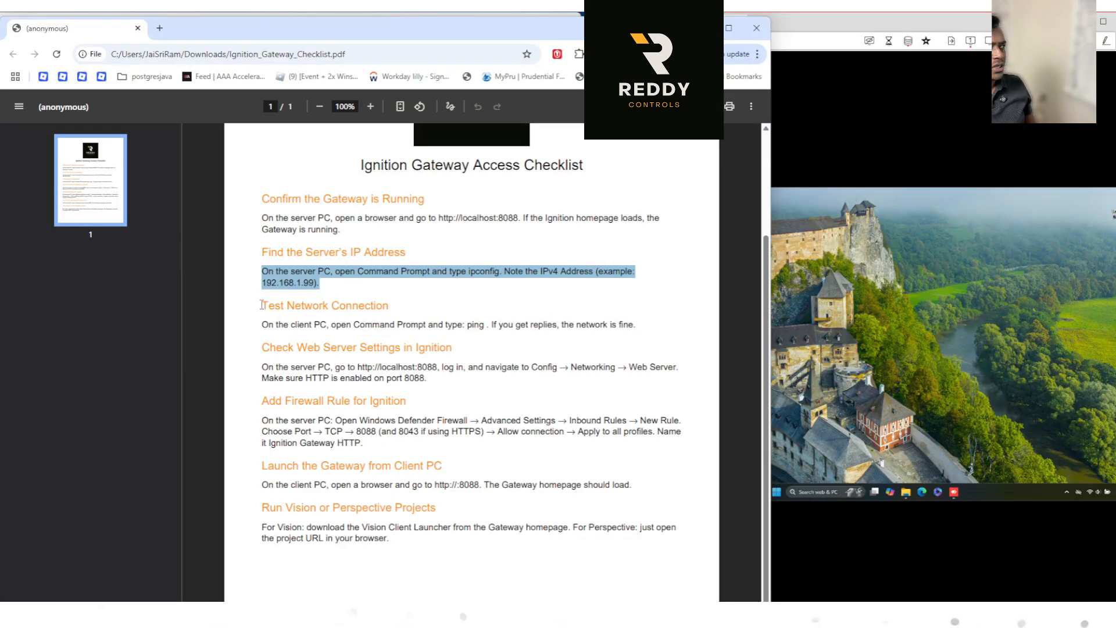
drag(262, 305, 637, 325)
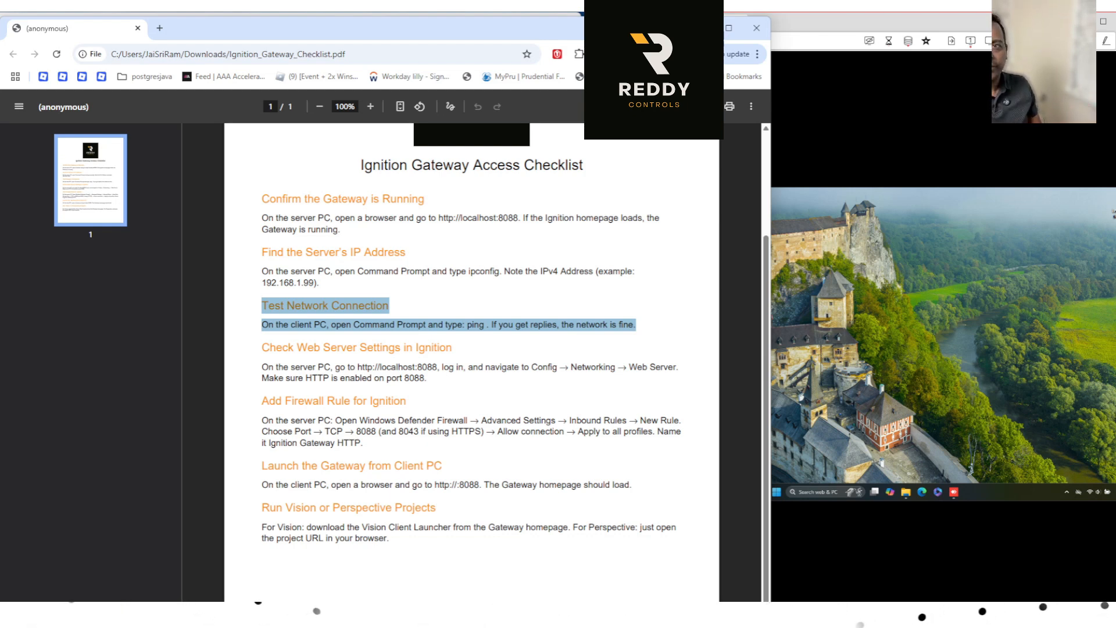
click(702, 28)
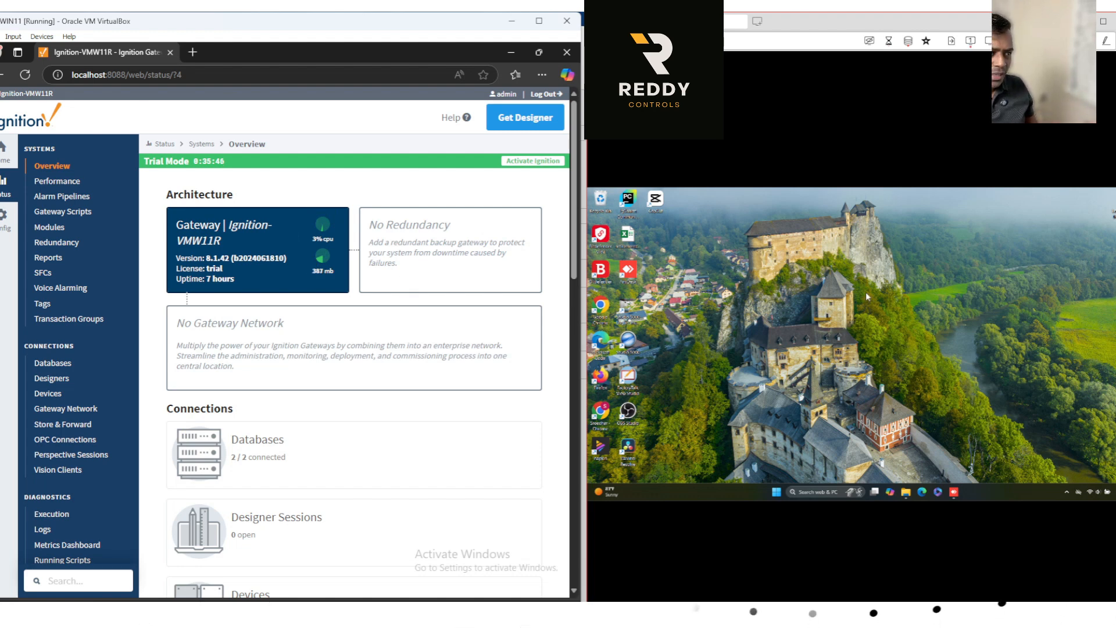
Open Command Prompt on the client computer and ping the server at 192.168.1.99.
click(817, 494)
text(cmd)
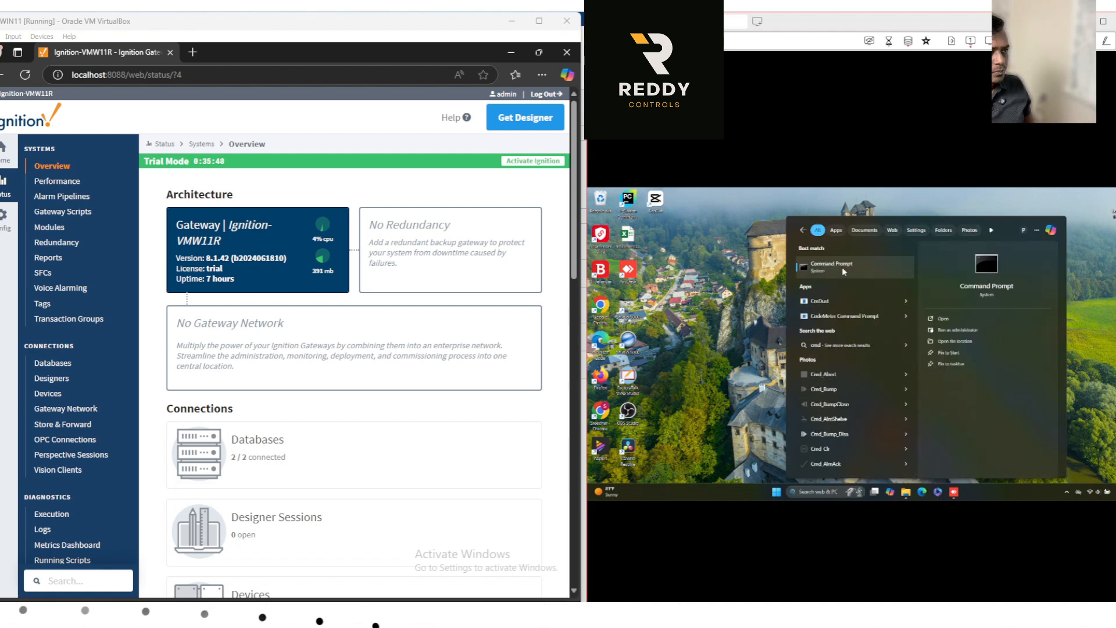
click(842, 267)
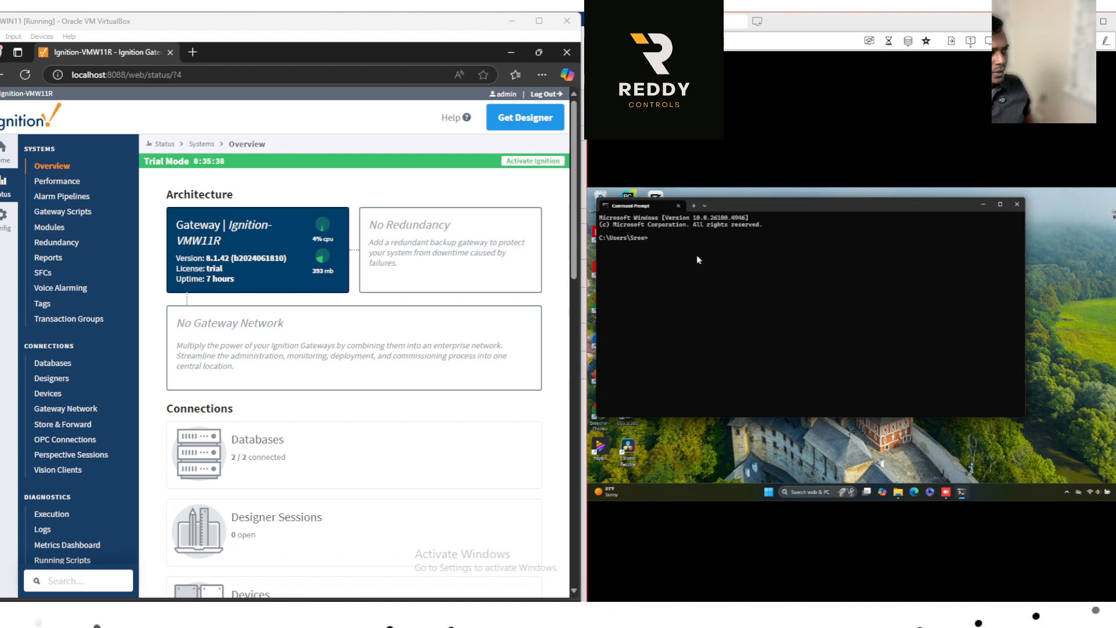
text(ping 192)
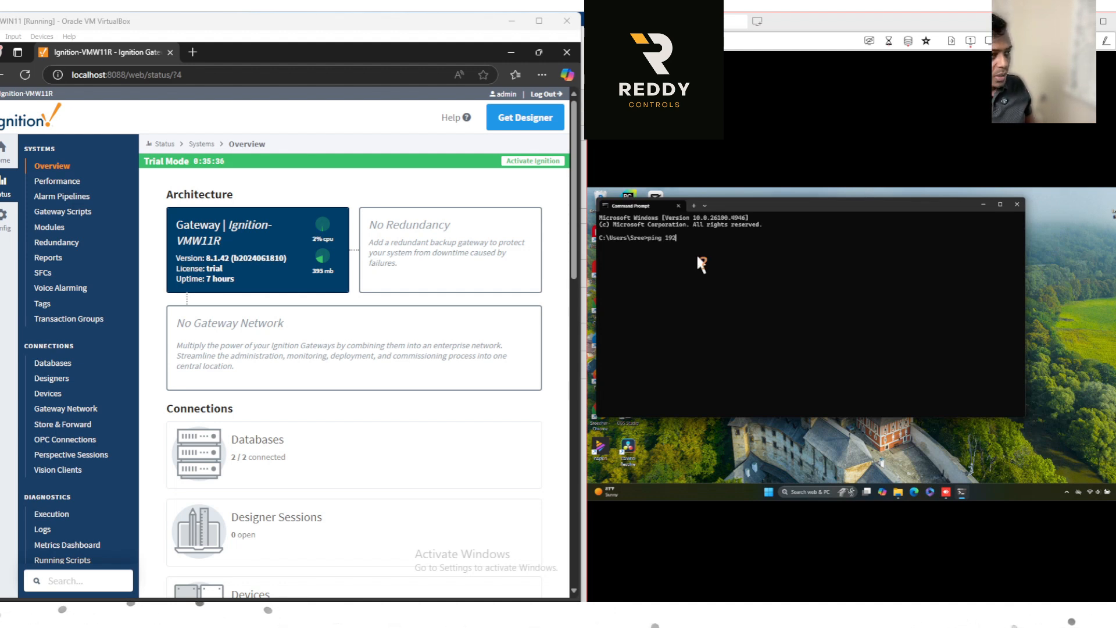
text(.16)
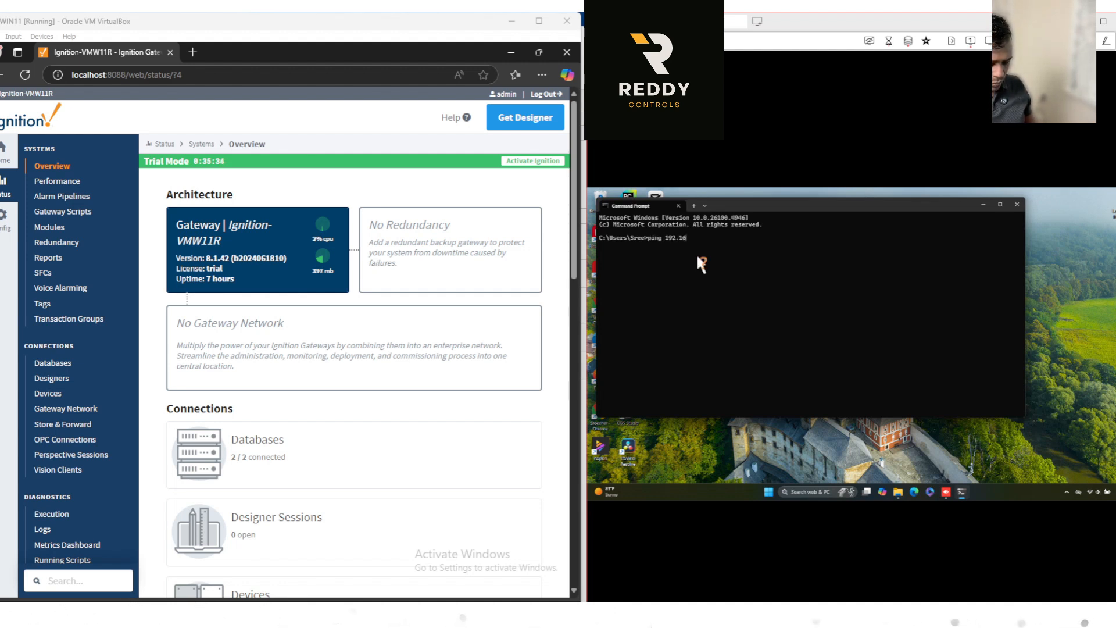
text(8.1.)
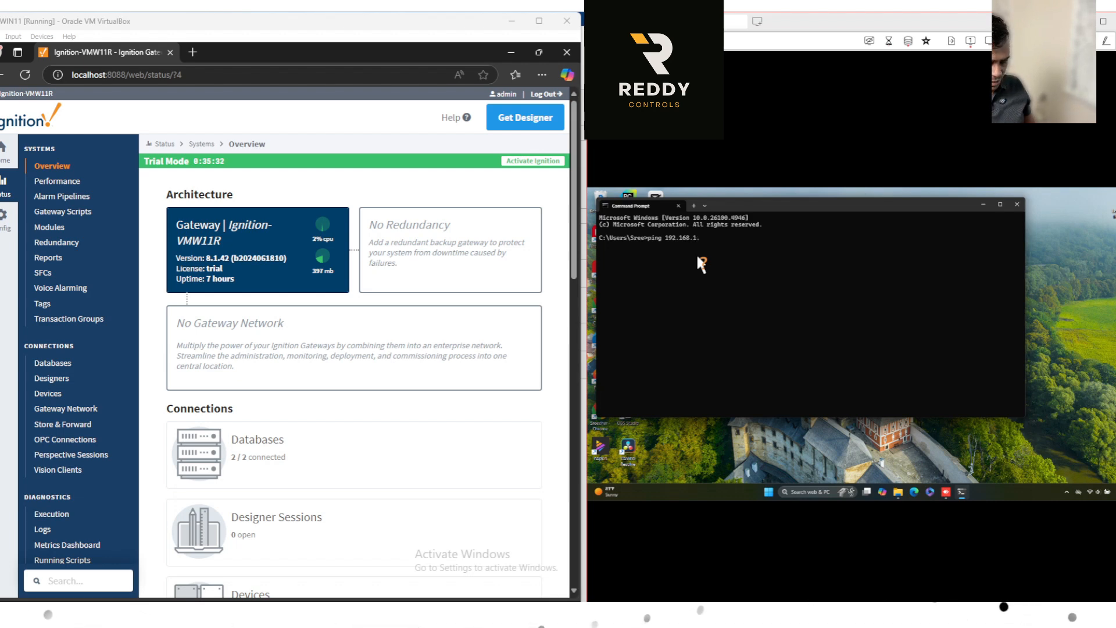
text(99)
key(Return)
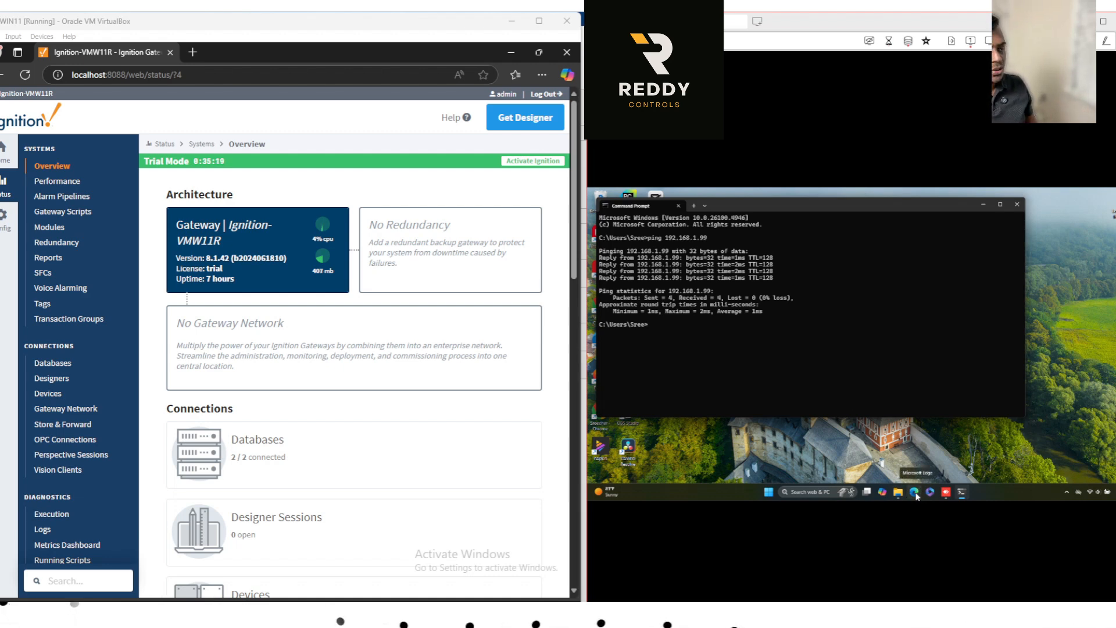
Try to load the gateway at 192.168.1.99:8088 in Microsoft Edge on the client computer, and dismiss the browser window.
click(918, 495)
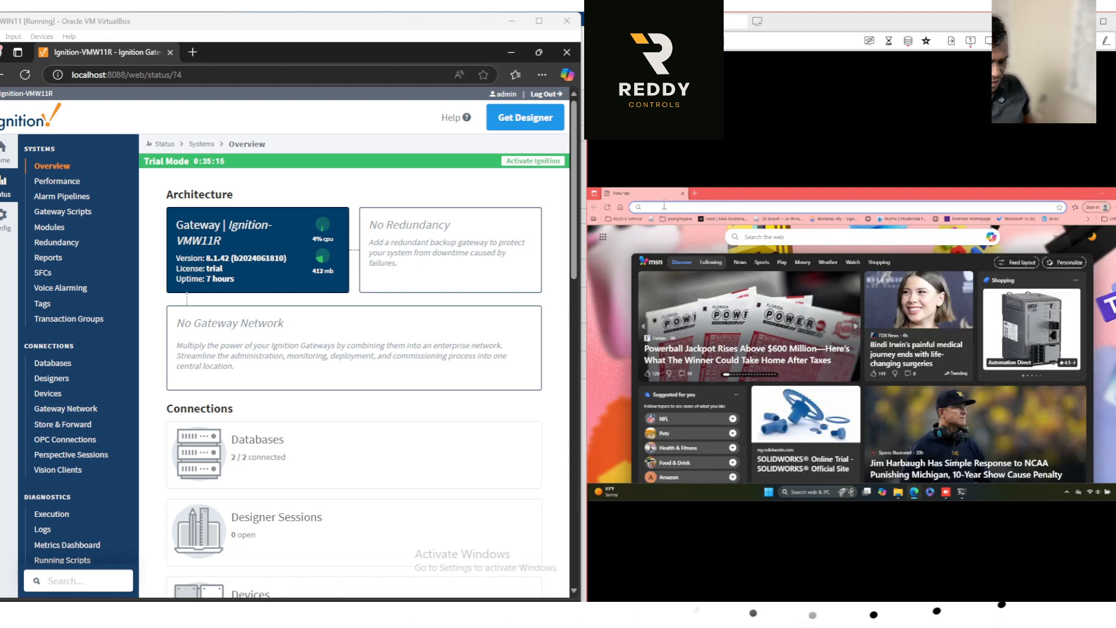
click(664, 205)
text(192)
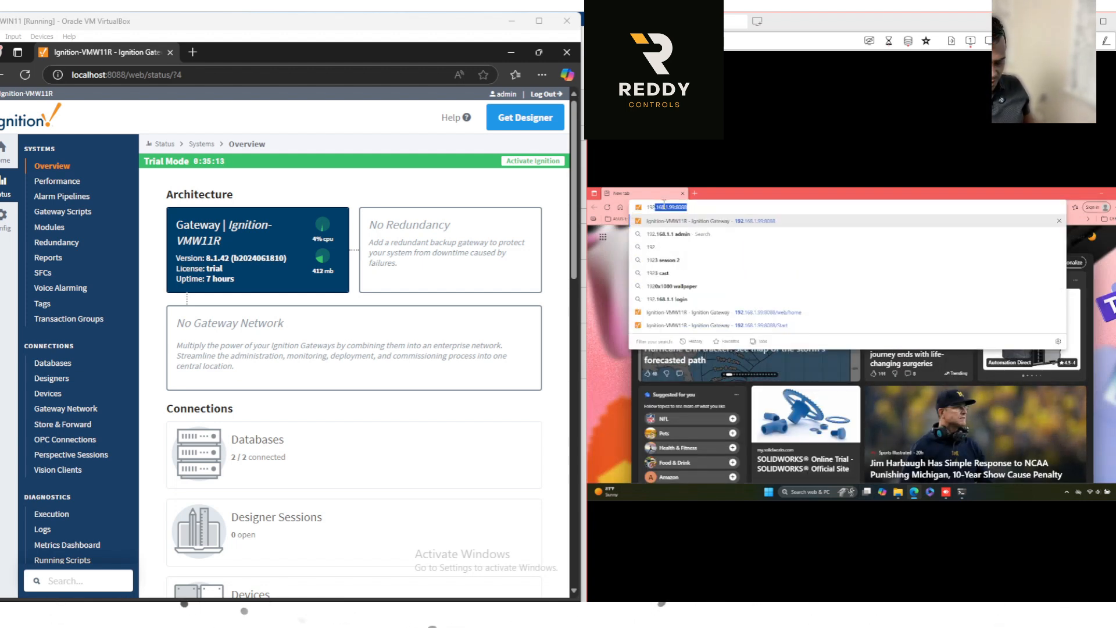
text(.168)
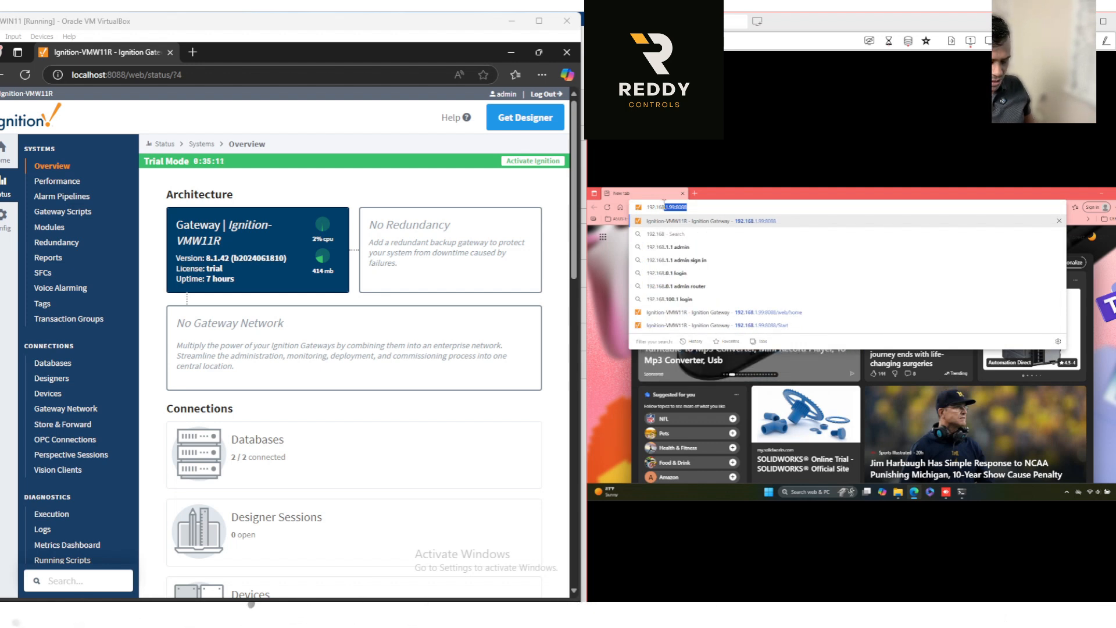
text(.1.9)
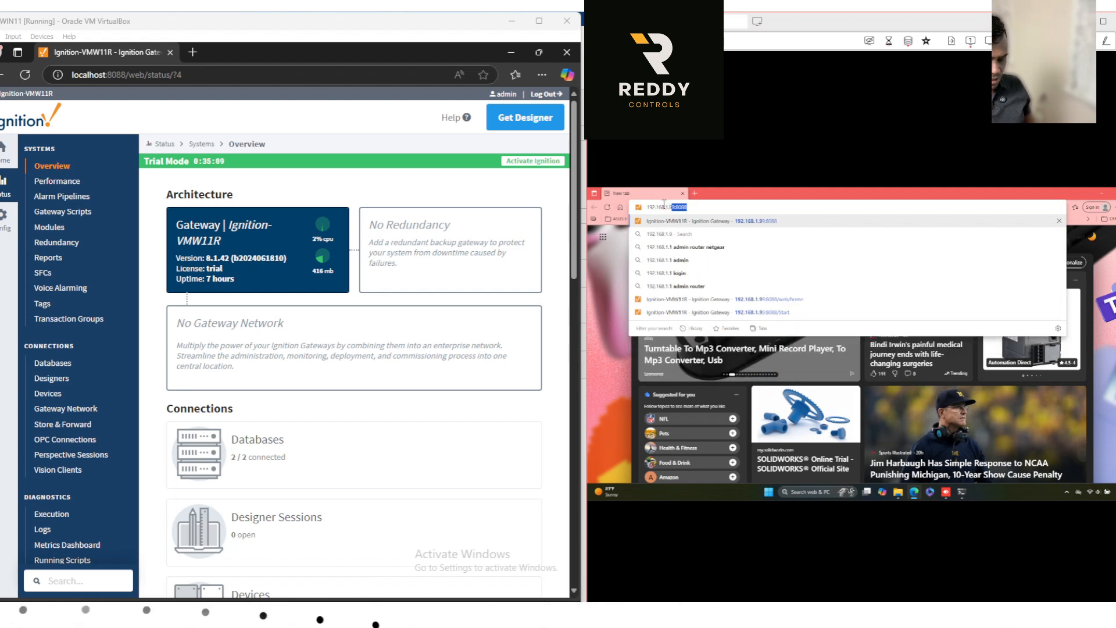
text(9:89088)
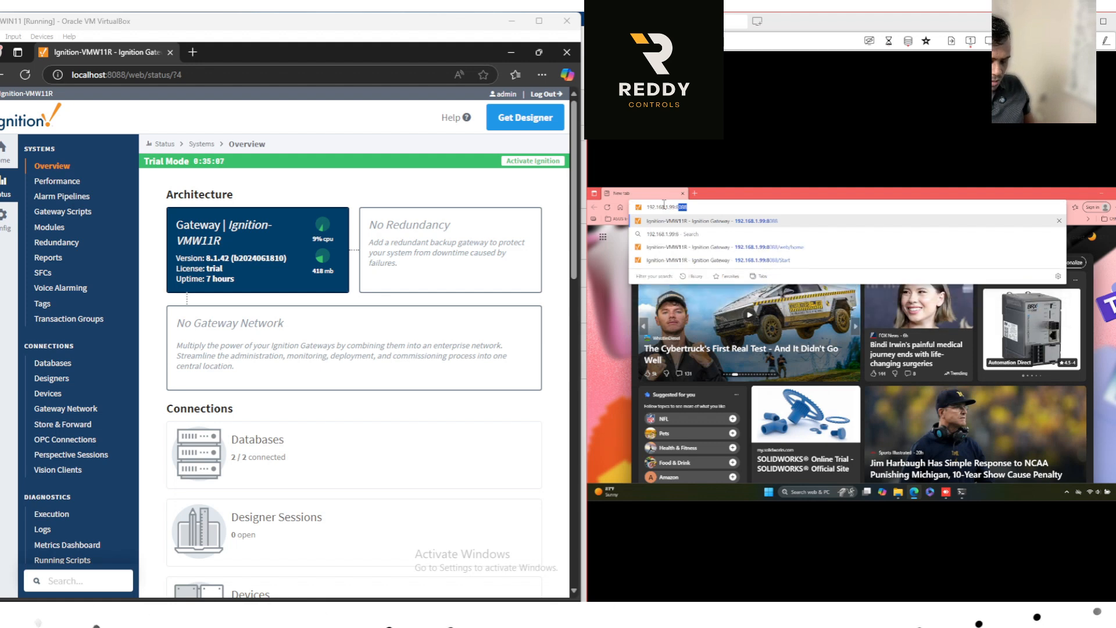
key(BackSpace)
key(BackSpace)
key(BackSpace)
key(BackSpace)
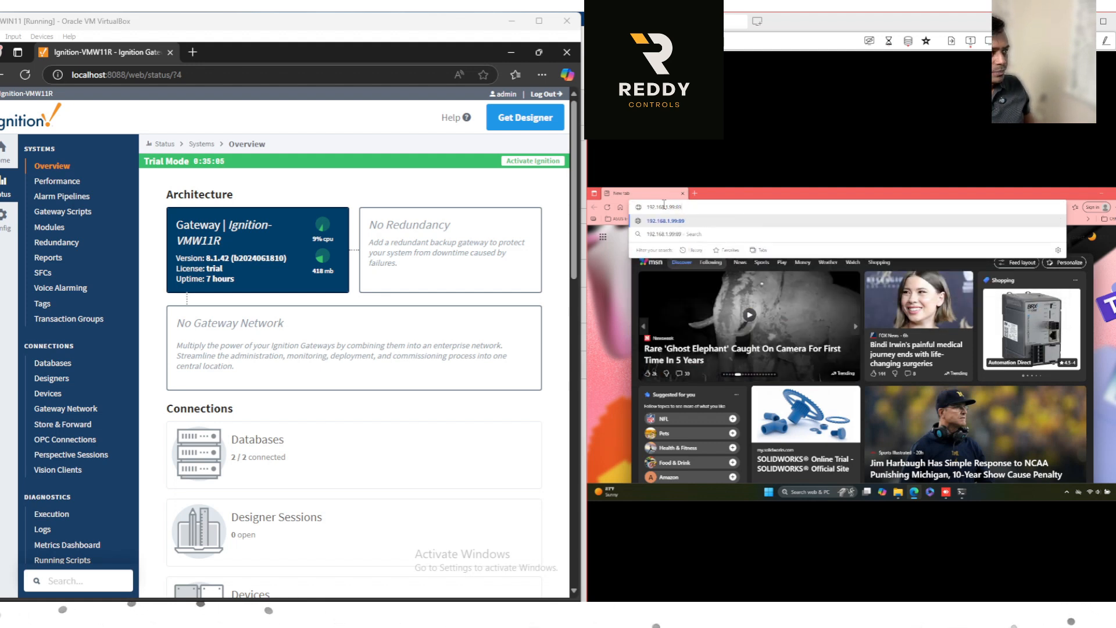
text(088)
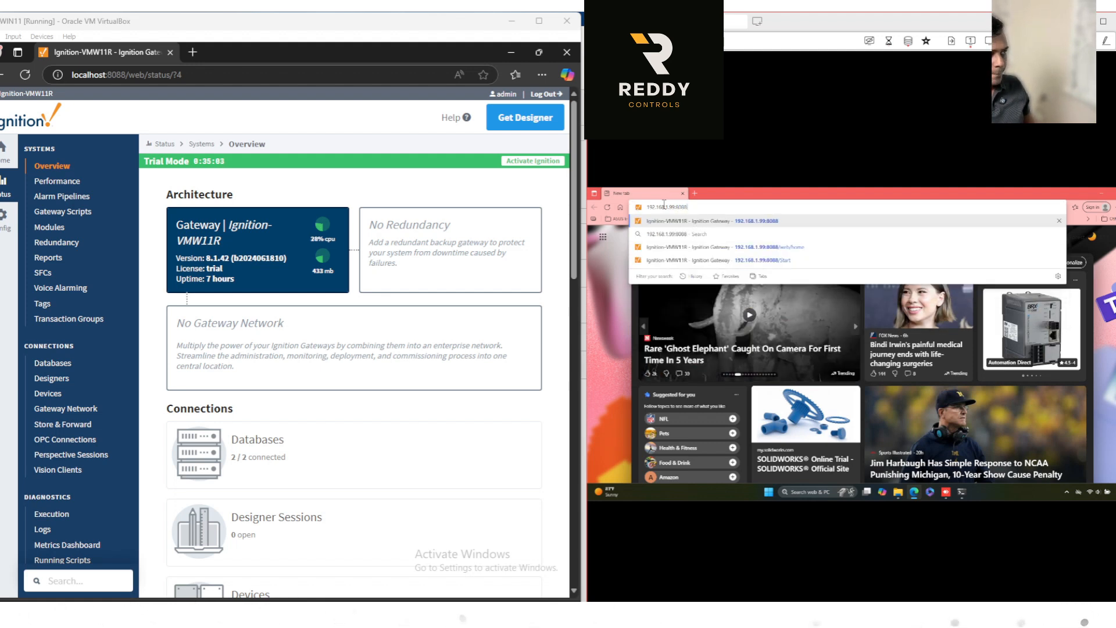
key(Return)
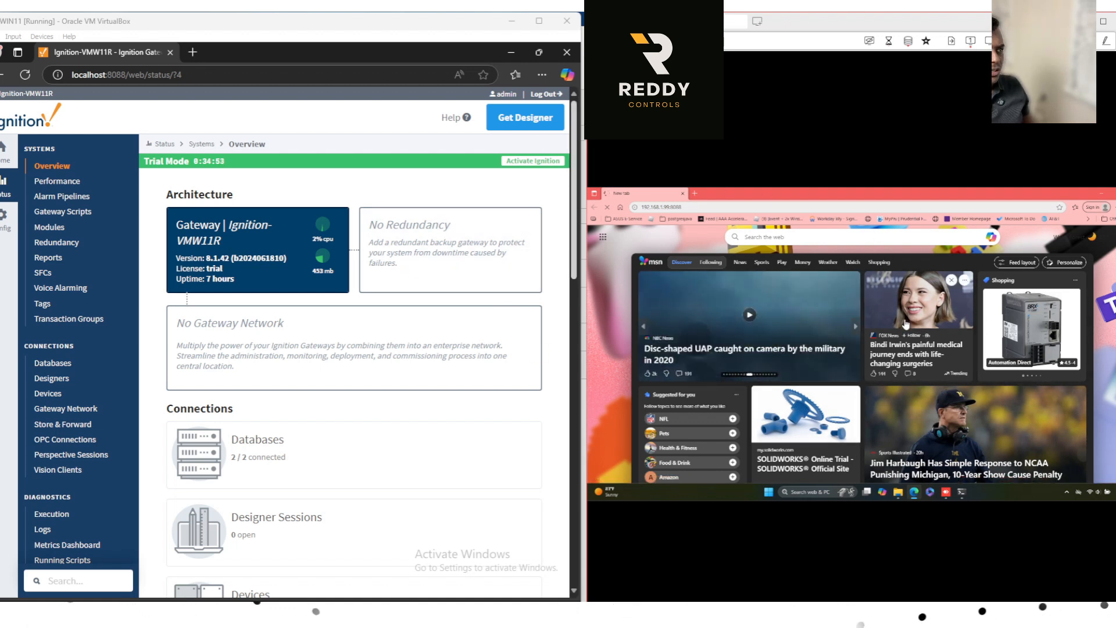
click(696, 196)
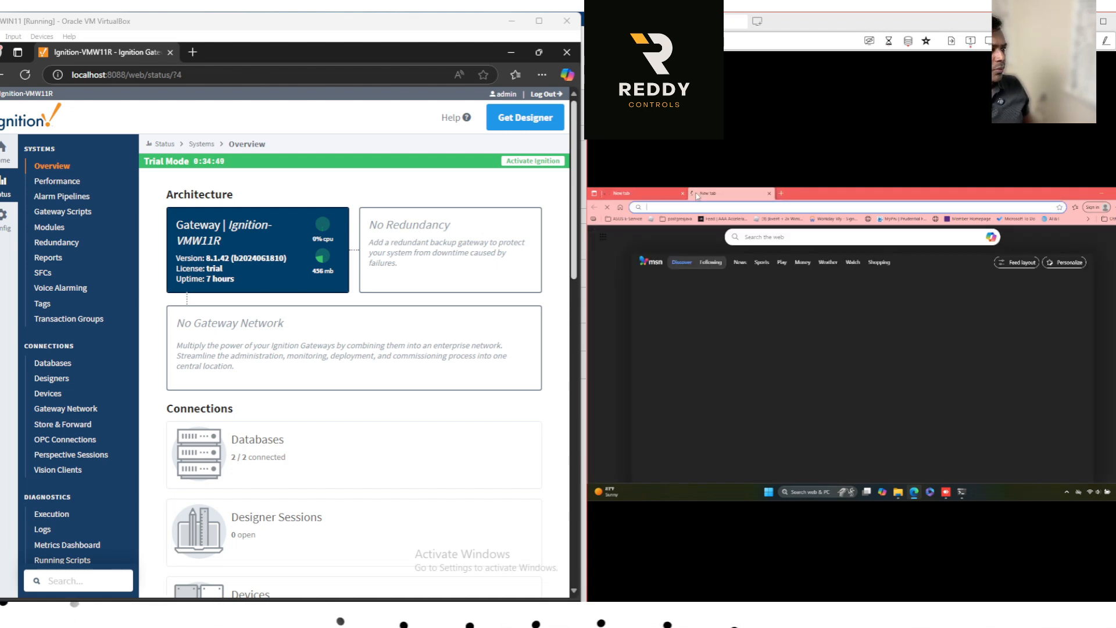
click(769, 194)
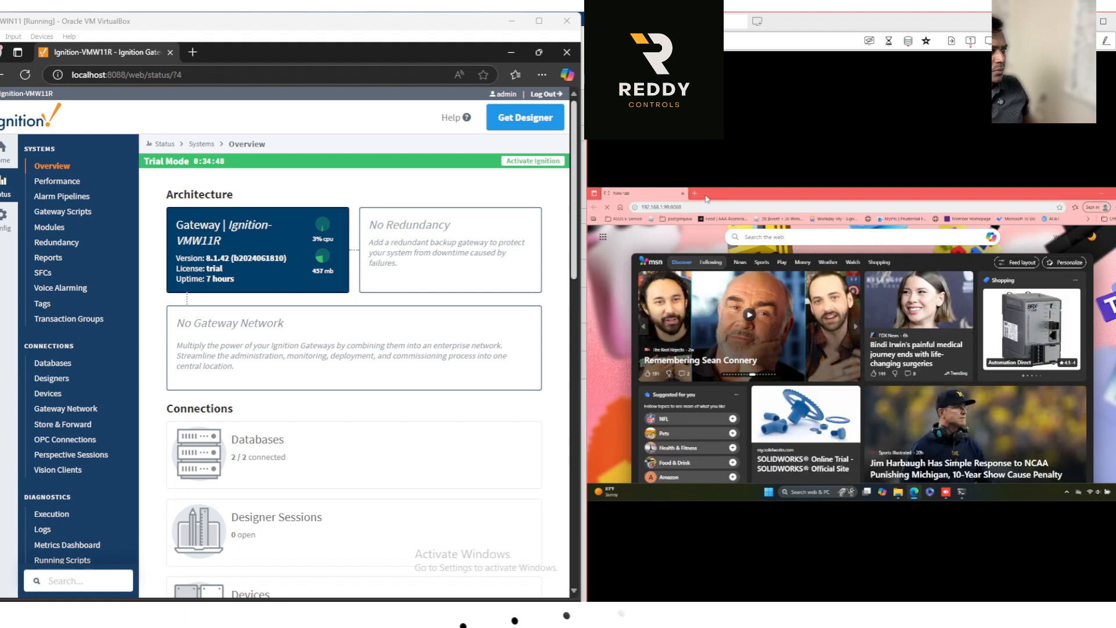
click(1108, 197)
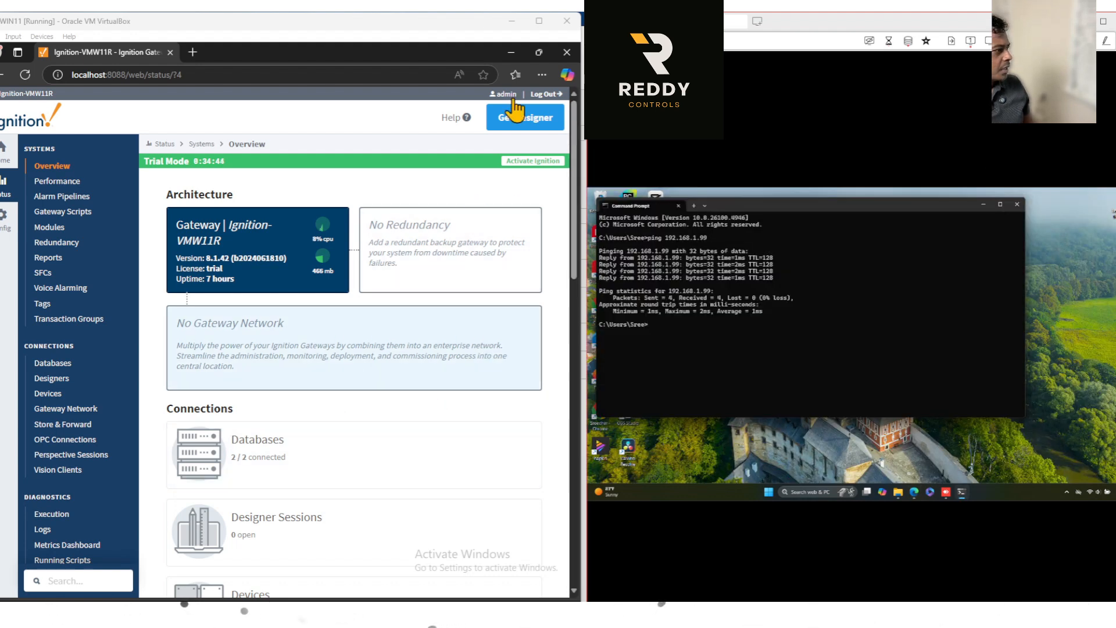
Review the "Check Web Server Settings in Ignition" item in the gateway access checklist.
mouse_move(616, 615)
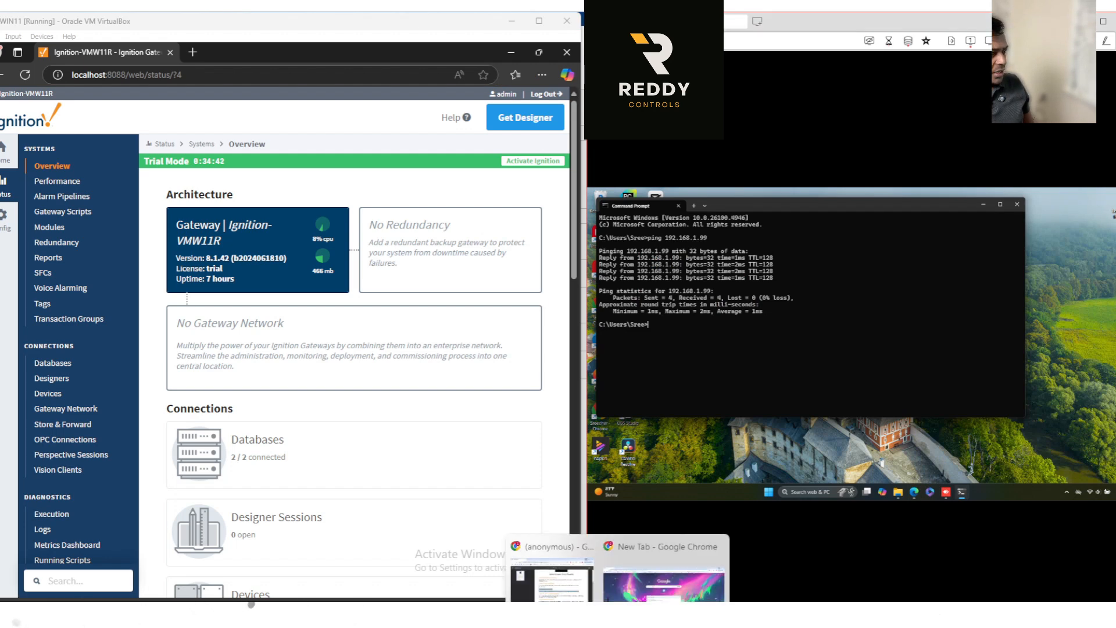
click(558, 573)
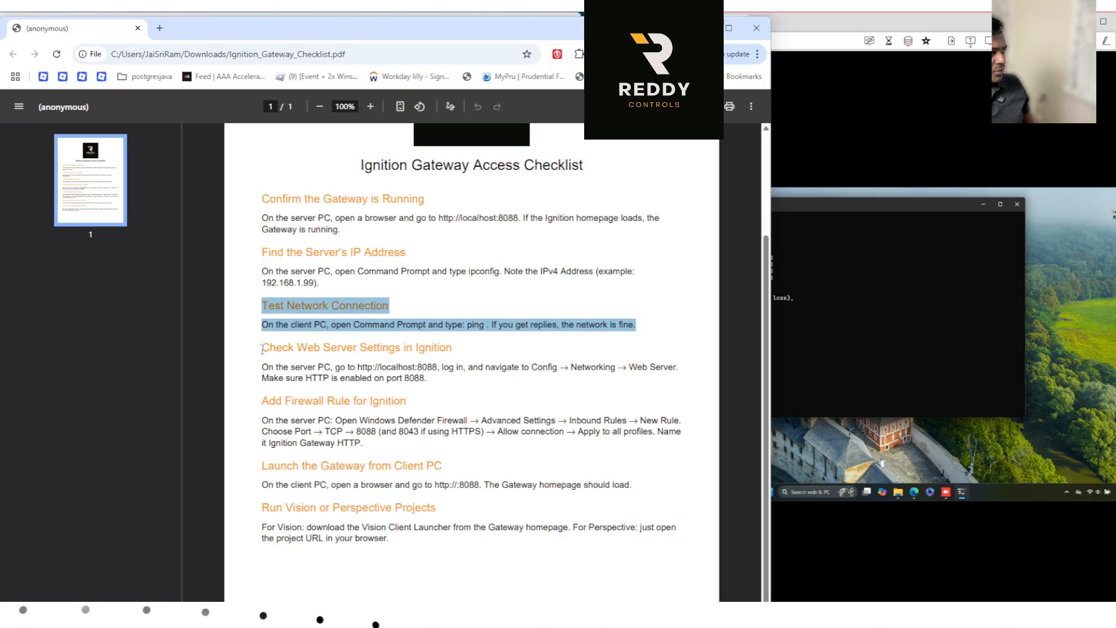
drag(262, 348, 433, 384)
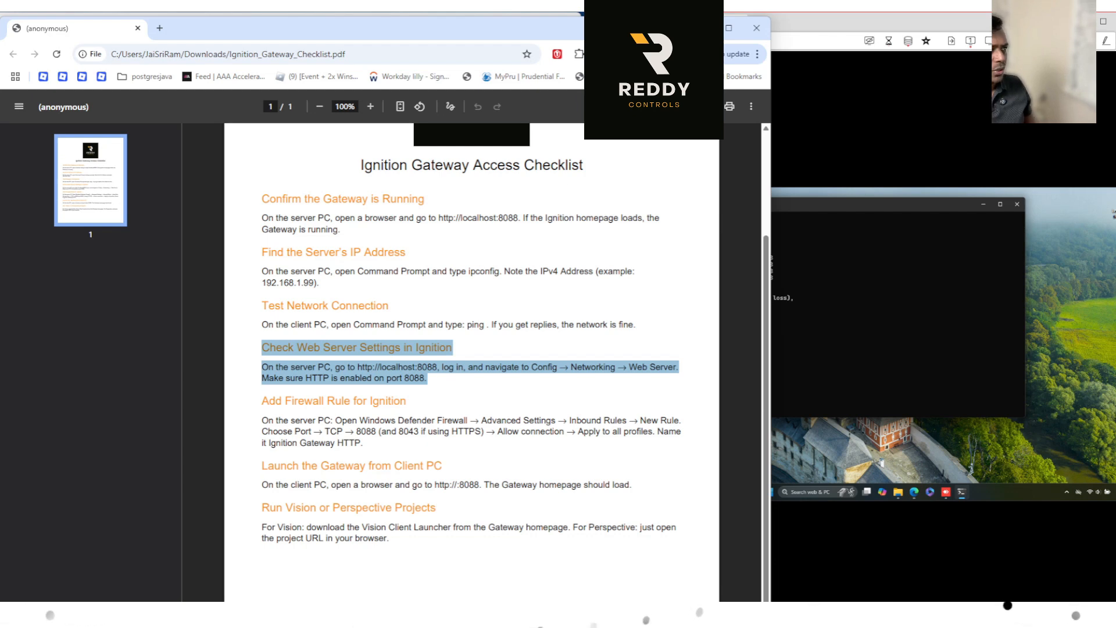
click(702, 28)
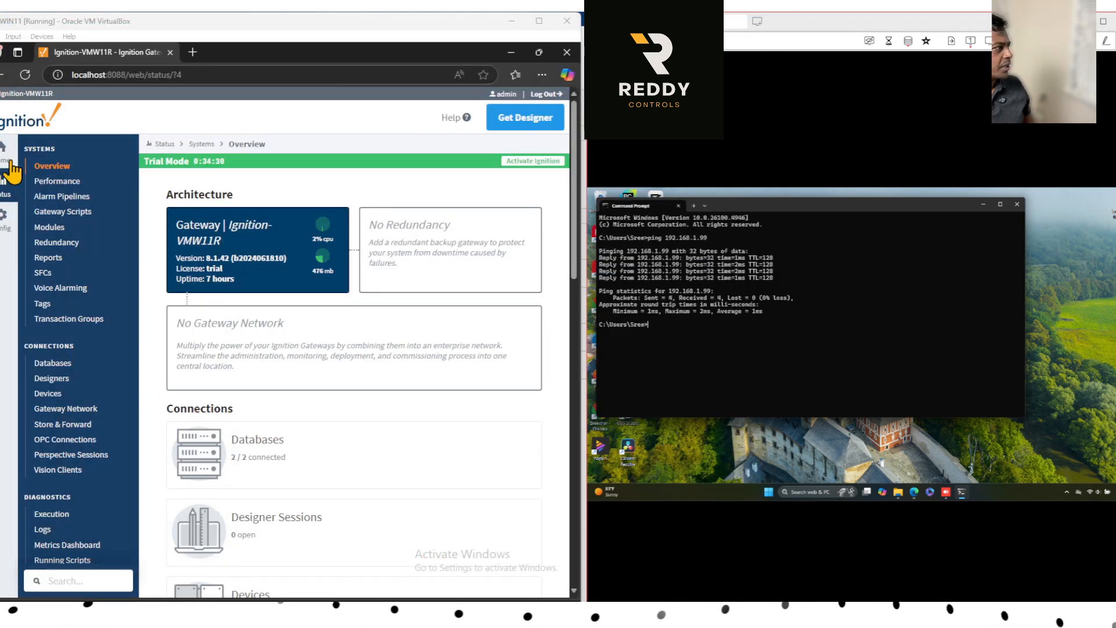
Open the gateway's Web Server configuration on the virtual machine and check the HTTP port and the remaining web server settings.
click(3, 224)
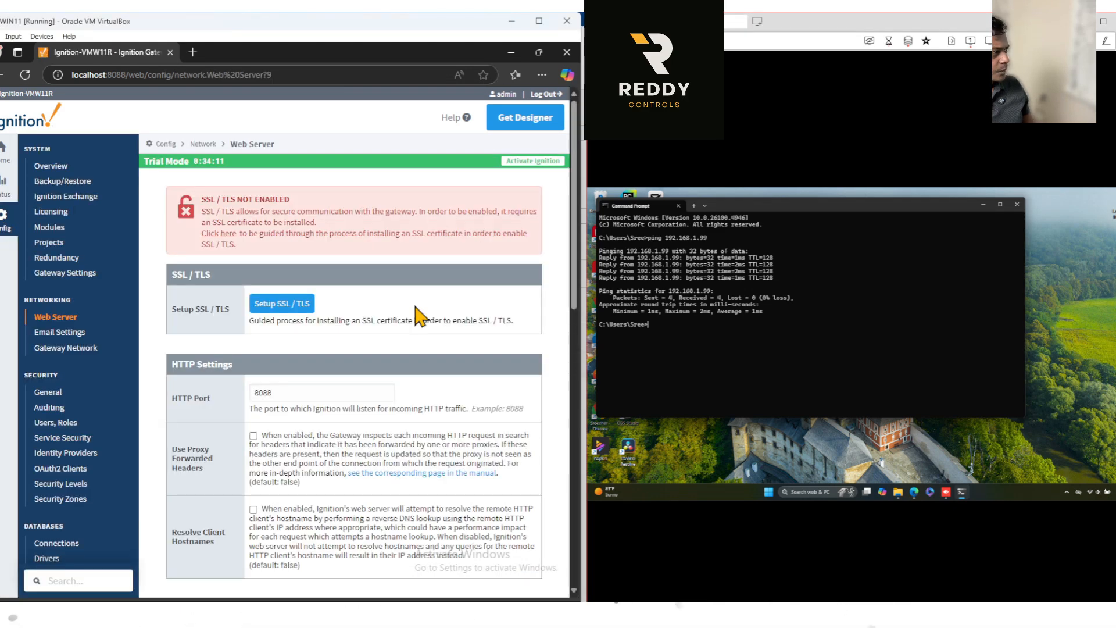
drag(289, 331, 254, 332)
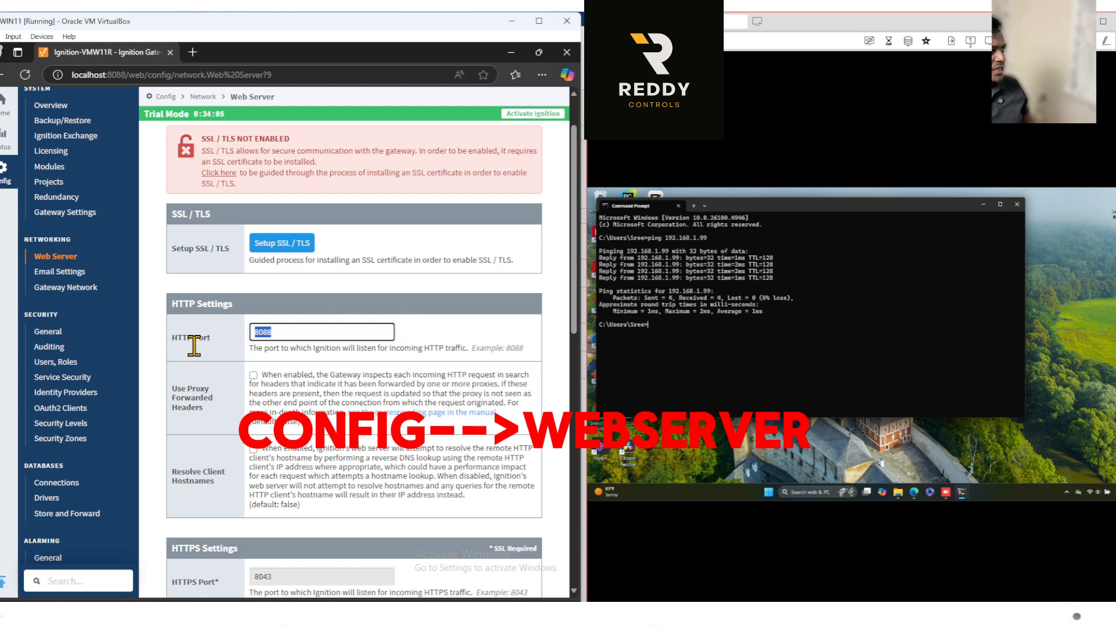
scroll(447, 376, down, 10)
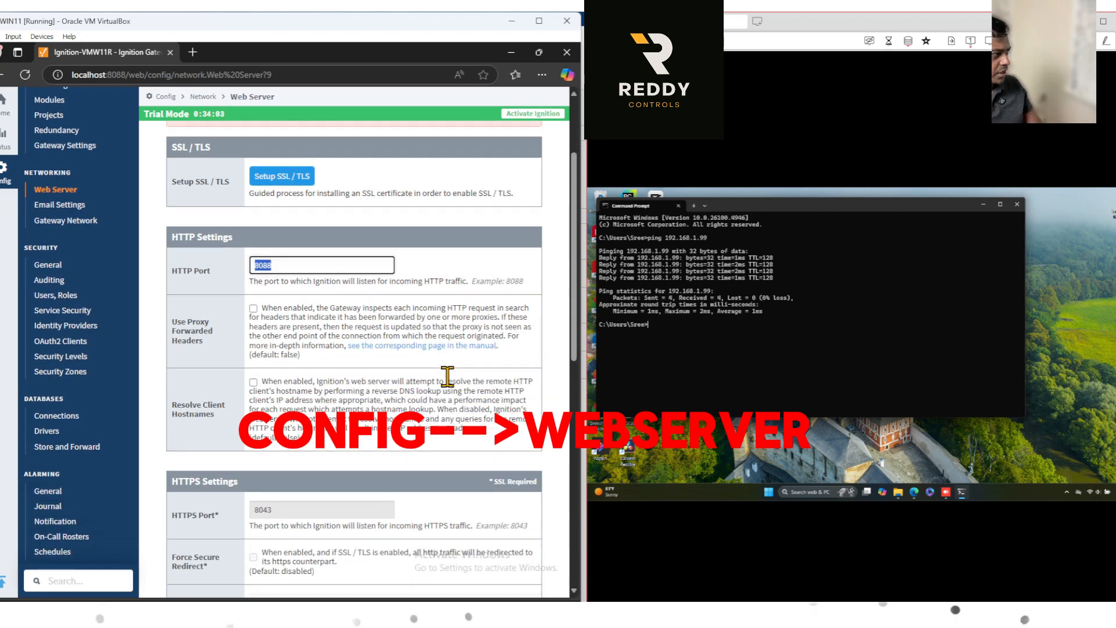
scroll(454, 387, up, 10)
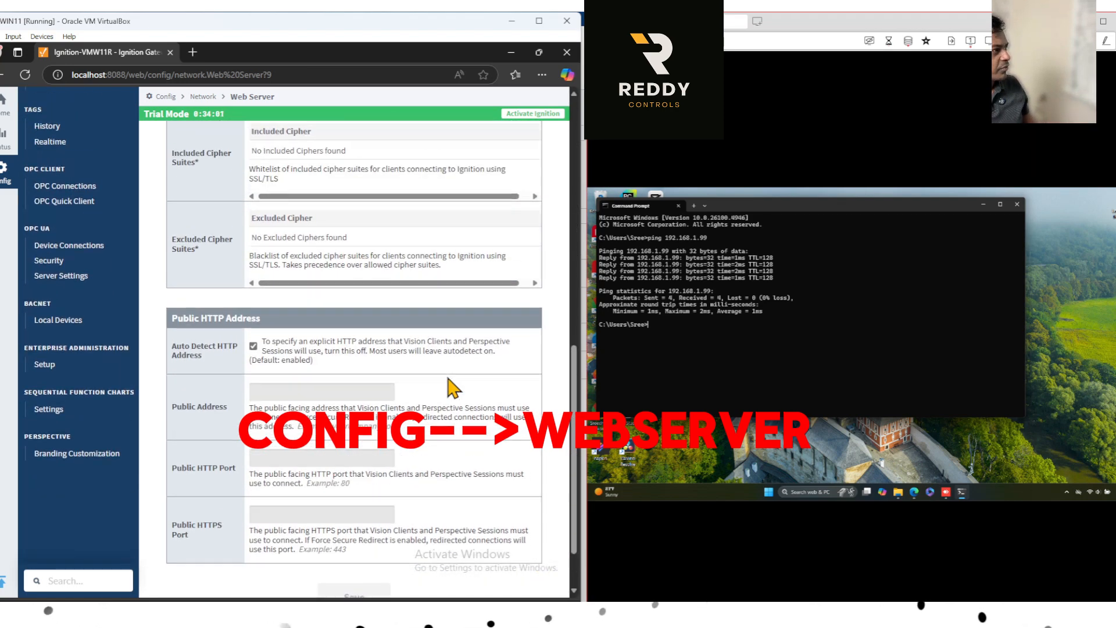
scroll(453, 387, up, 1)
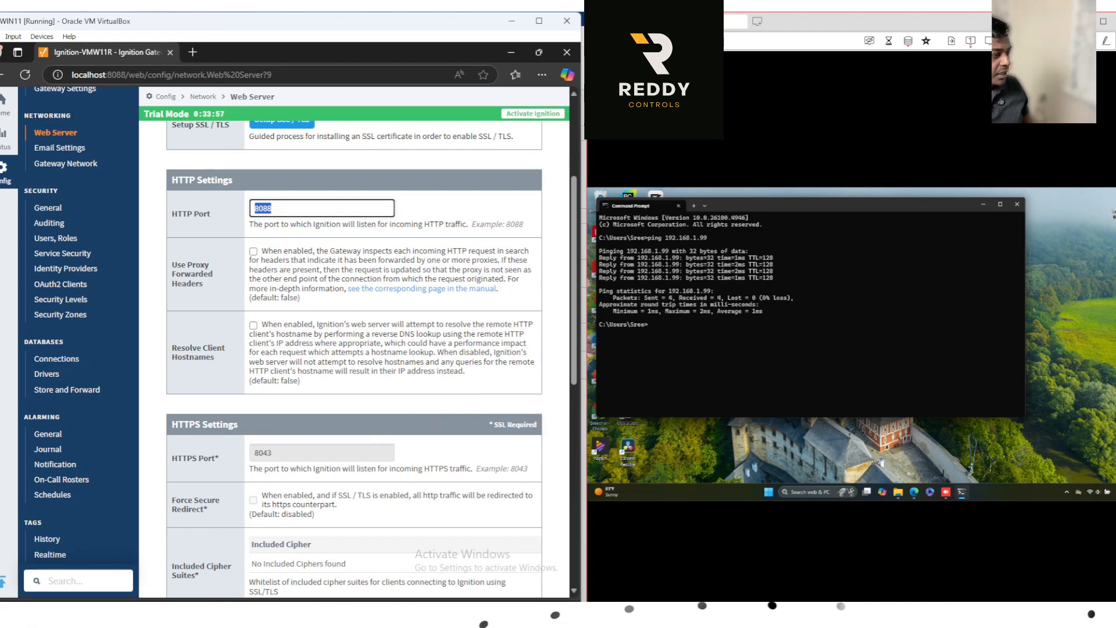
Review the "Add Firewall Rule for Ignition" checklist item and minimize the gateway browser on the virtual machine.
mouse_move(616, 615)
click(549, 572)
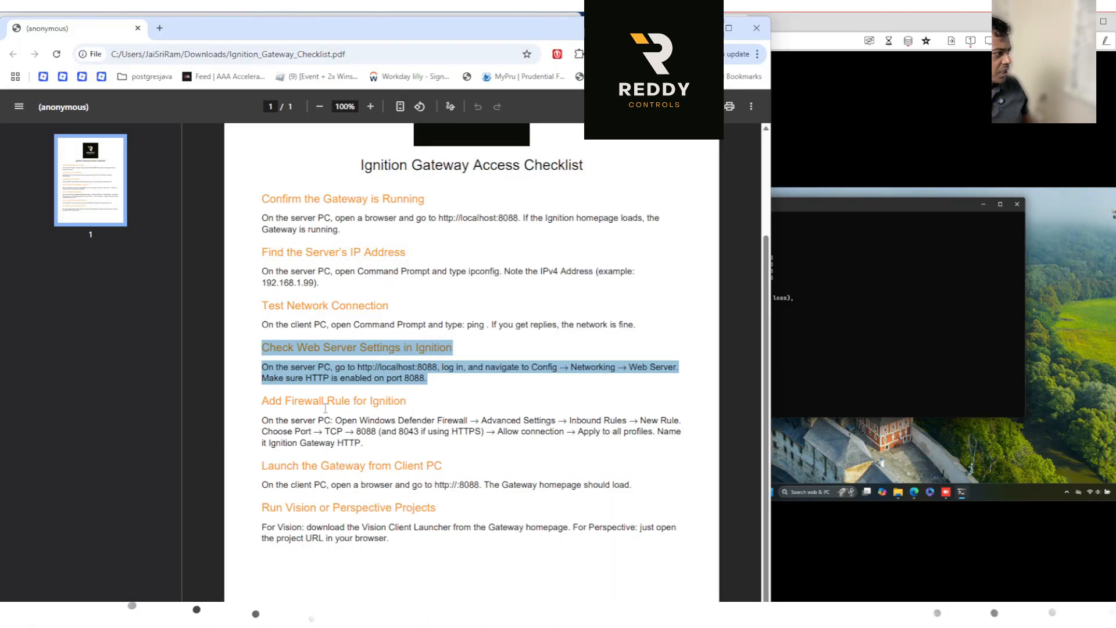
drag(263, 397, 367, 447)
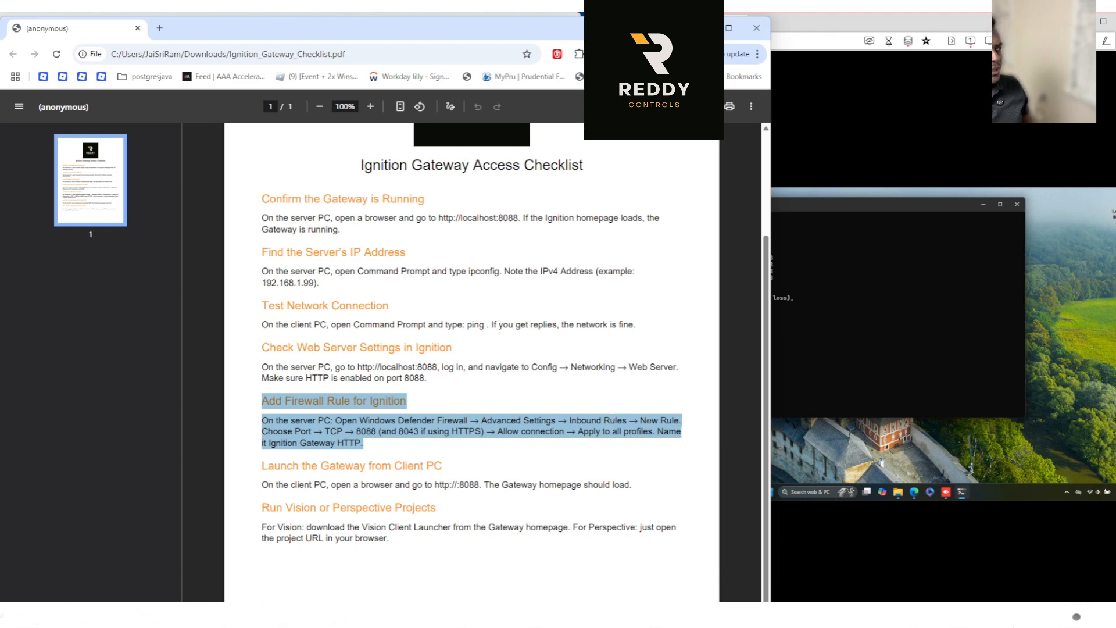
click(701, 28)
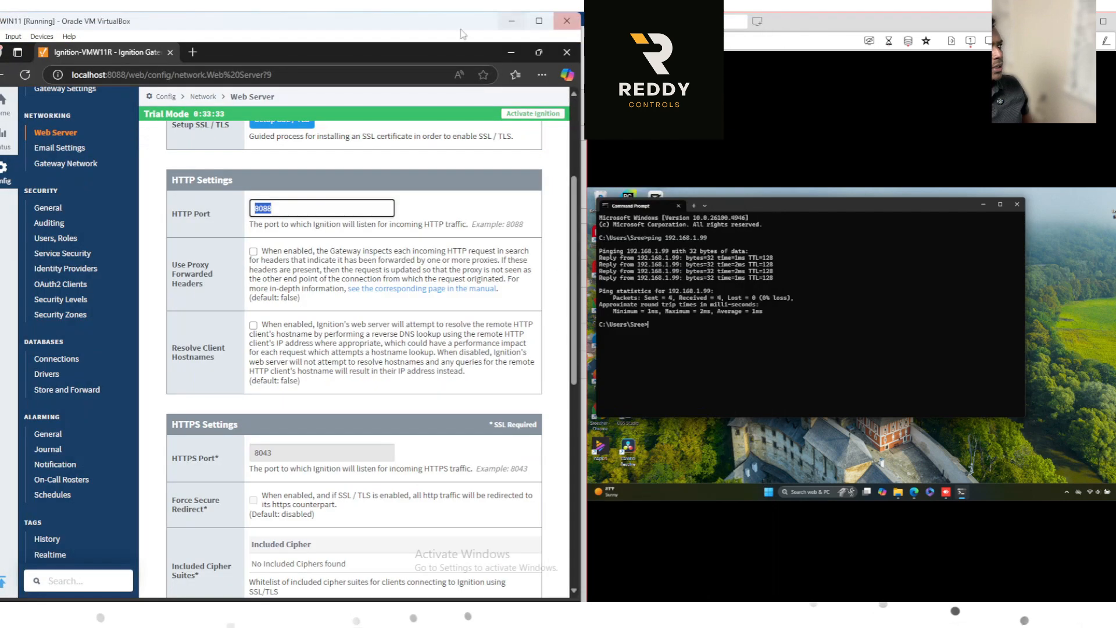
click(512, 54)
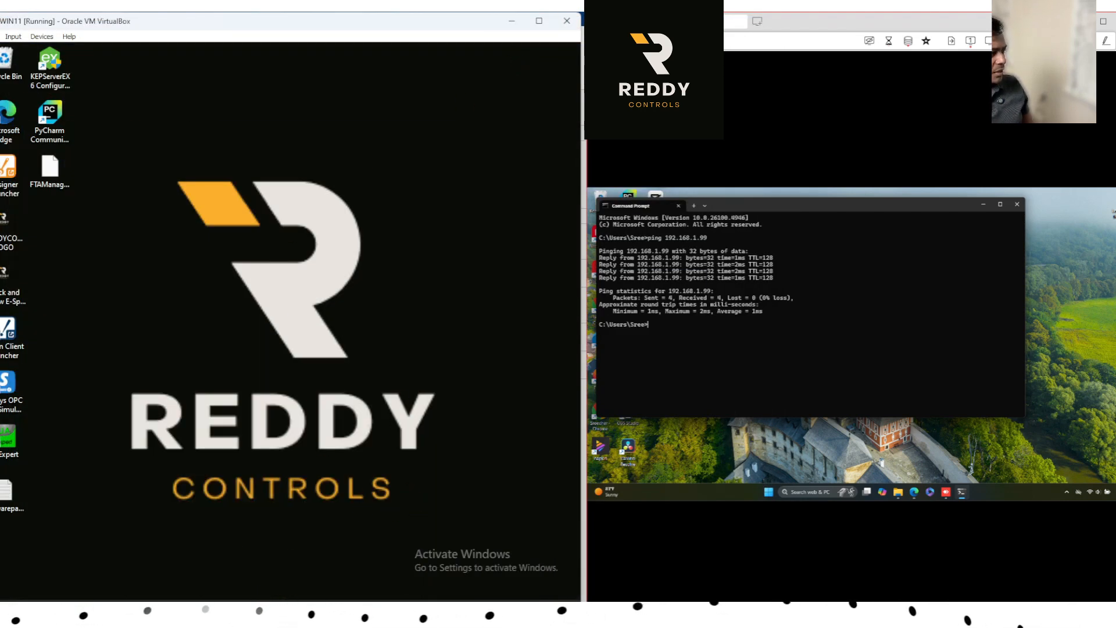
Open Control Panel on the virtual machine and maximize the virtual machine window.
mouse_move(355, 611)
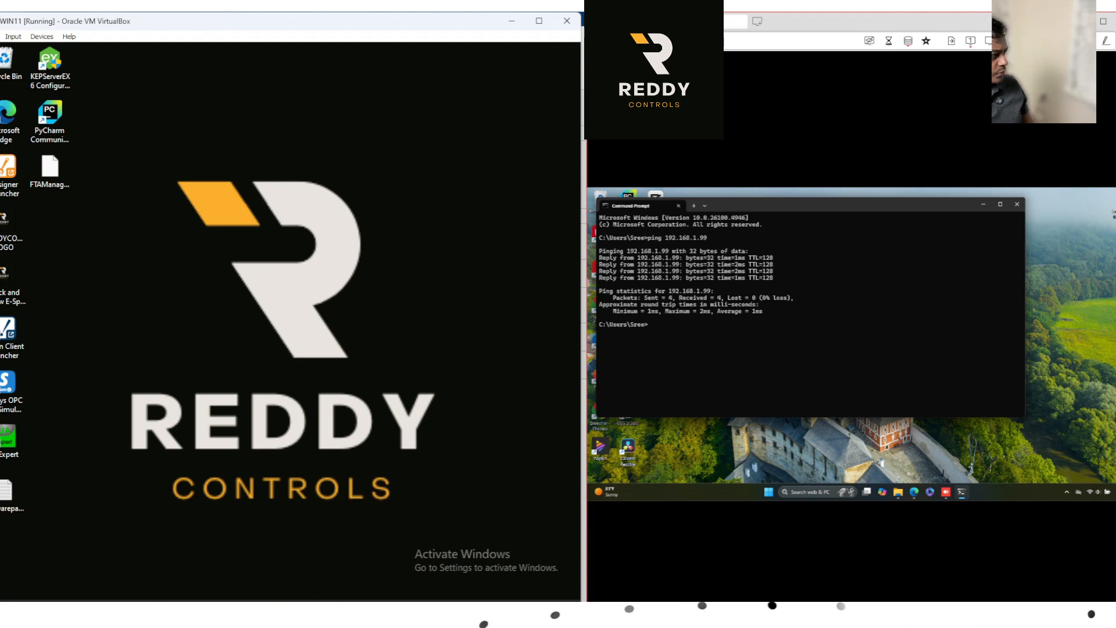
key(super)
text(control)
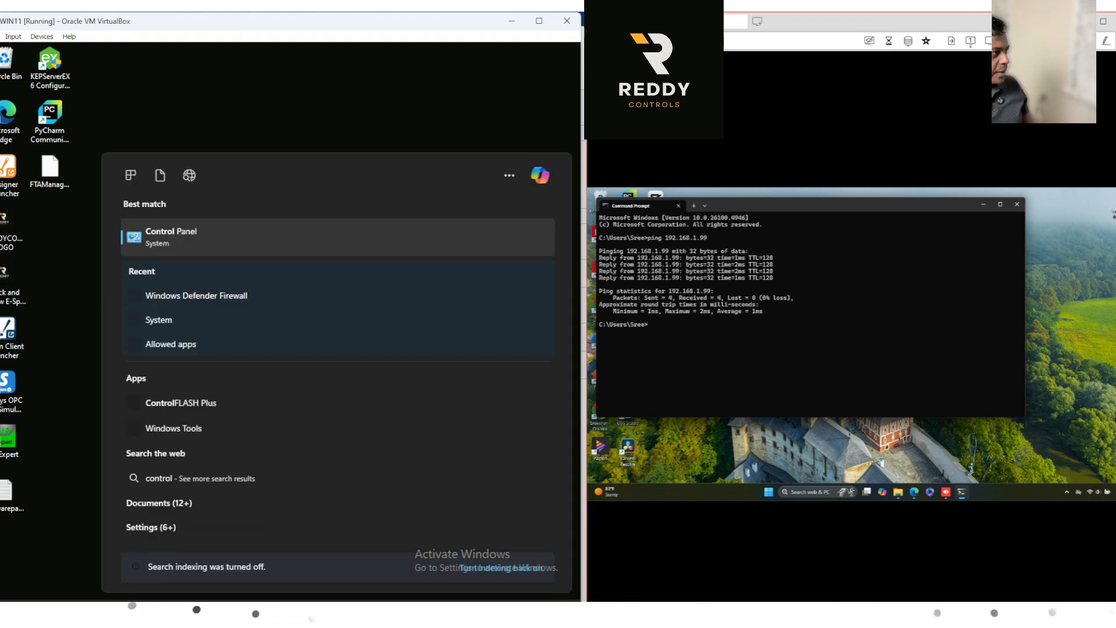
click(187, 243)
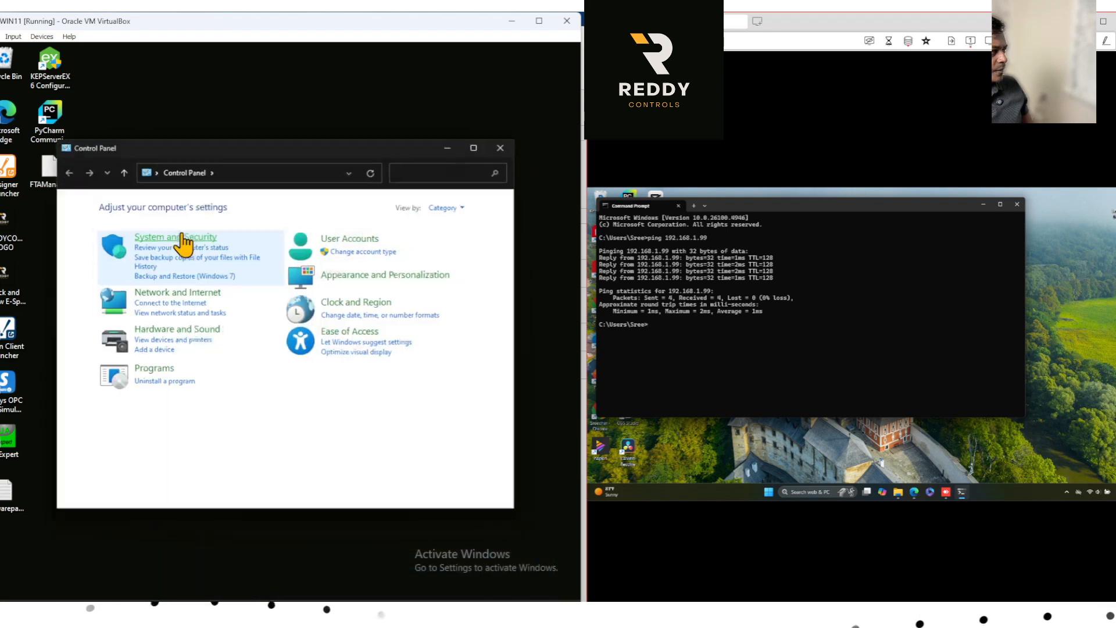
click(539, 22)
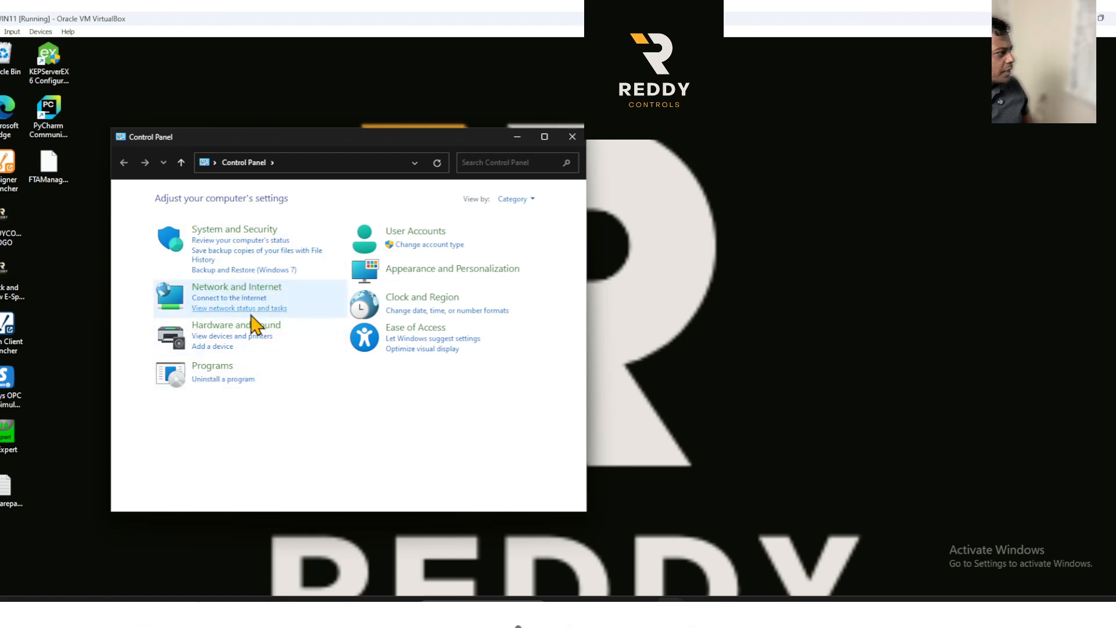
Open the advanced settings of Windows Defender Firewall from System and Security.
click(255, 231)
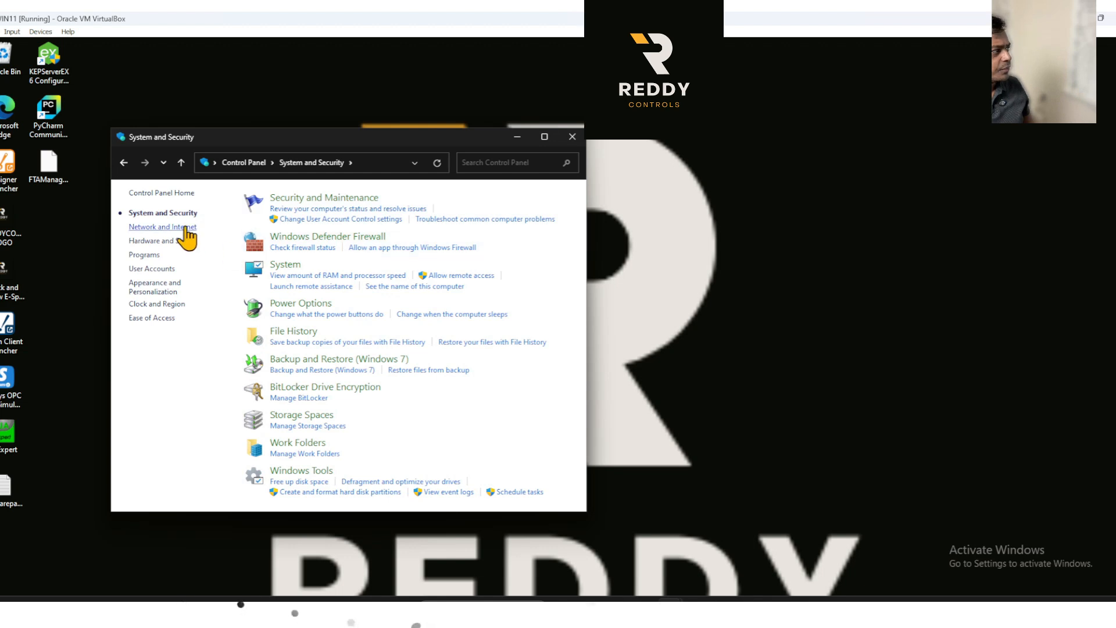
click(343, 237)
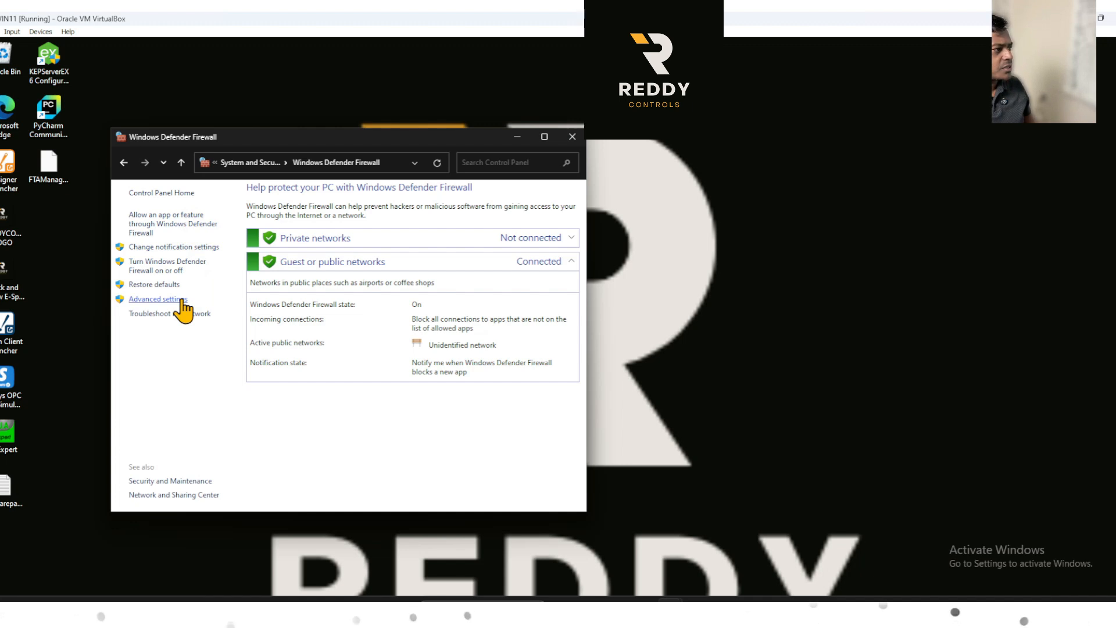
click(158, 298)
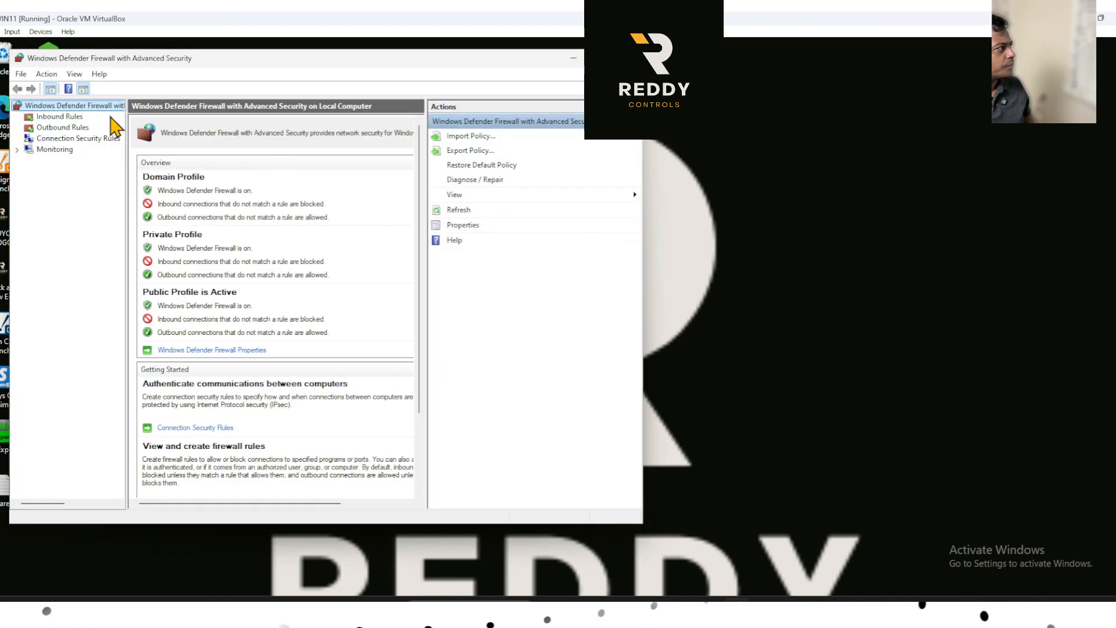
Start a new inbound port rule that applies to TCP on the specific local ports 8088,8043.
click(50, 118)
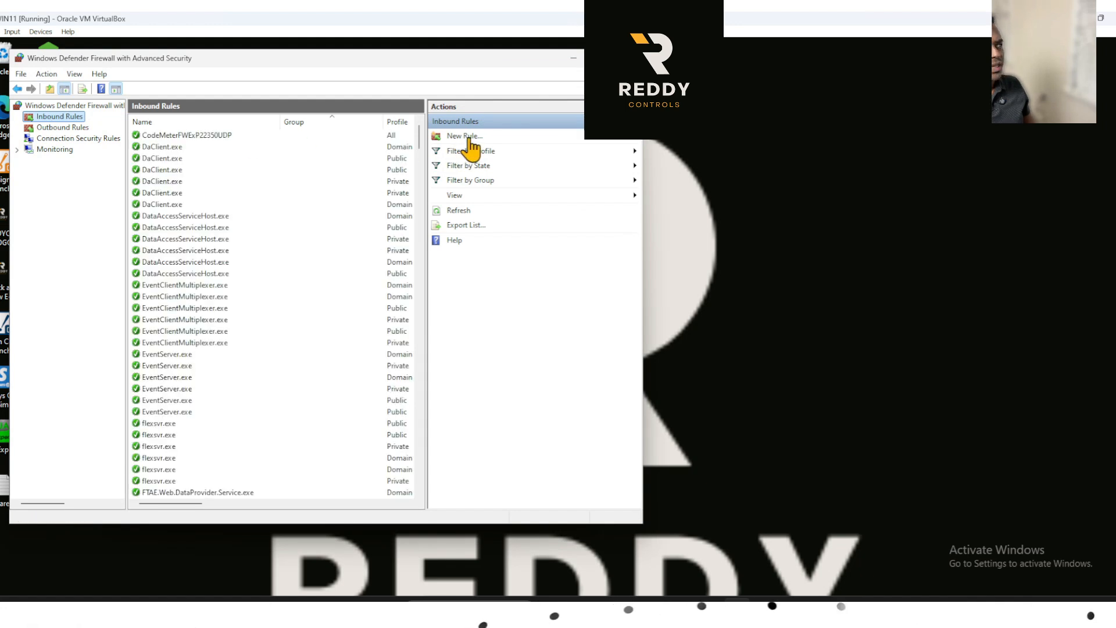
click(469, 139)
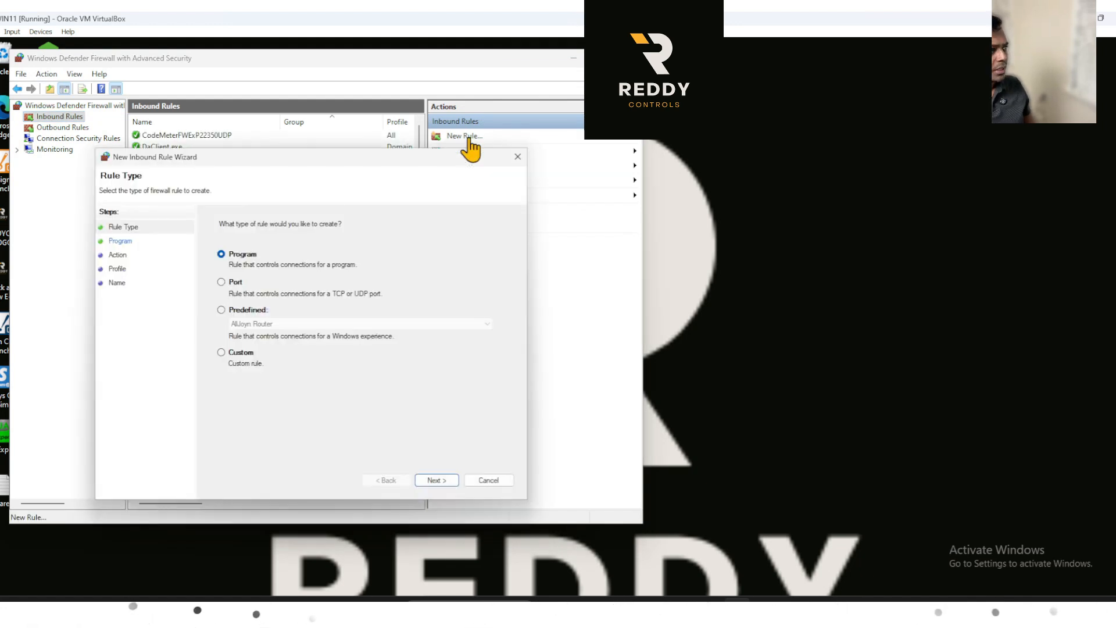
click(236, 282)
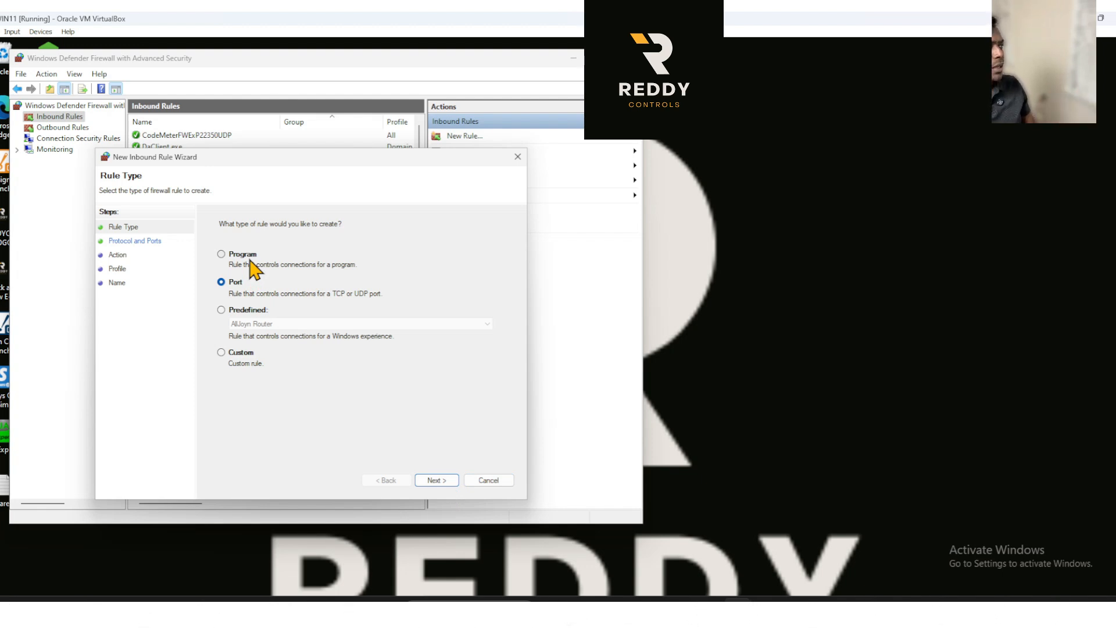
click(438, 482)
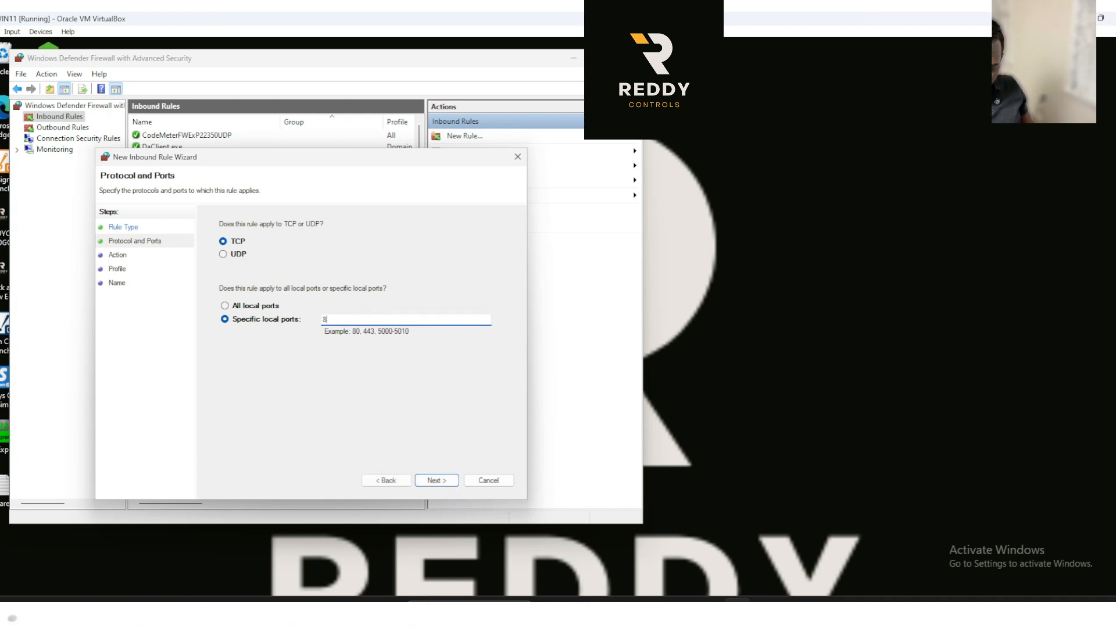
text(8088)
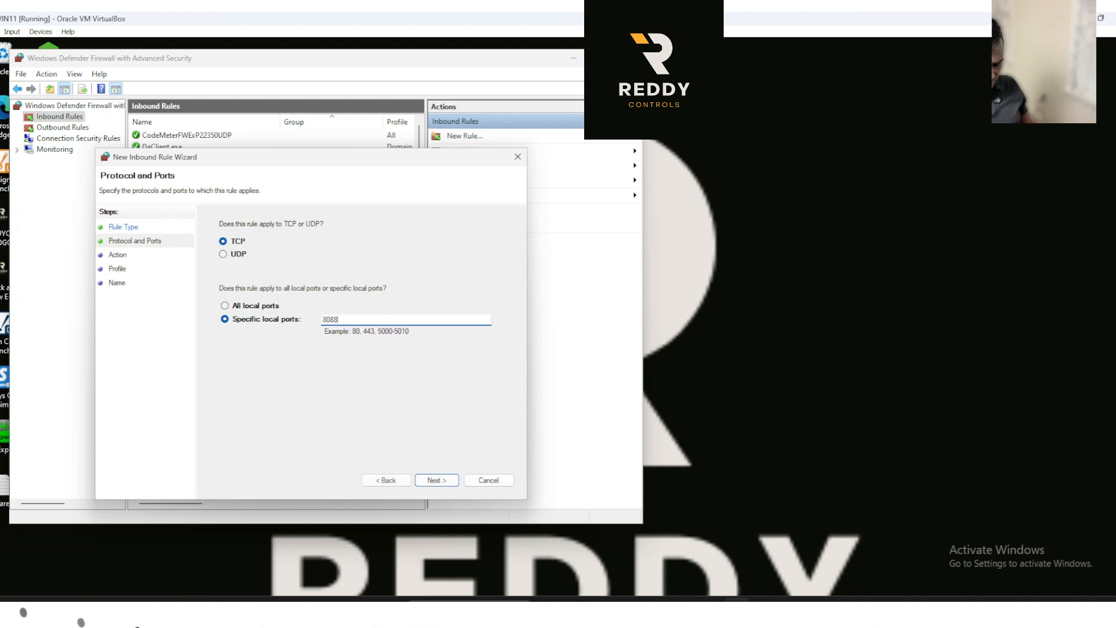
text(,8043)
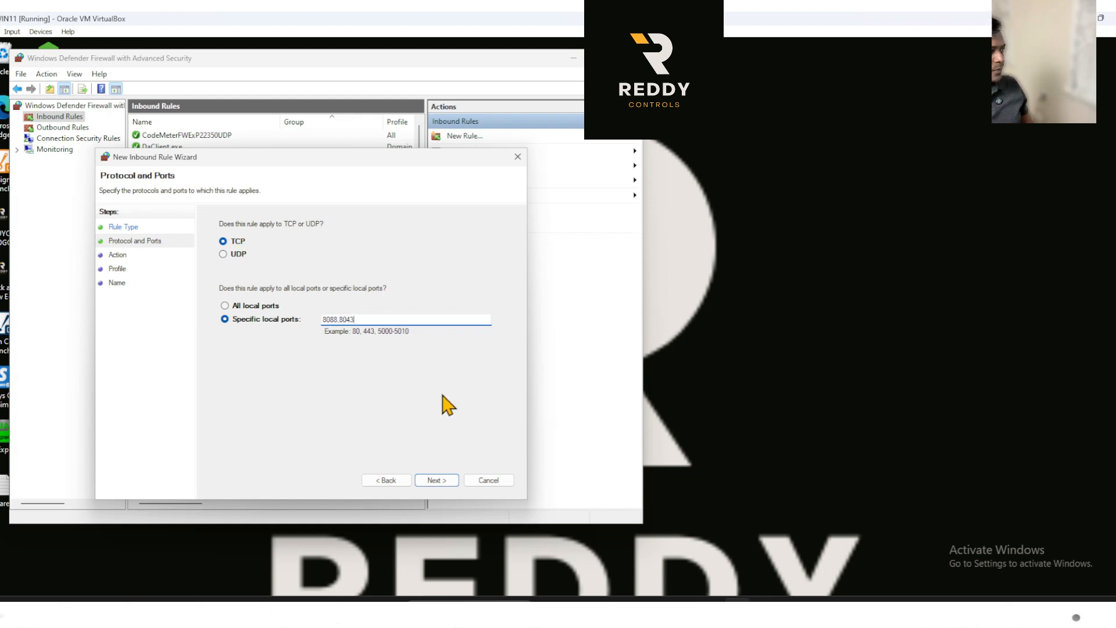
click(447, 482)
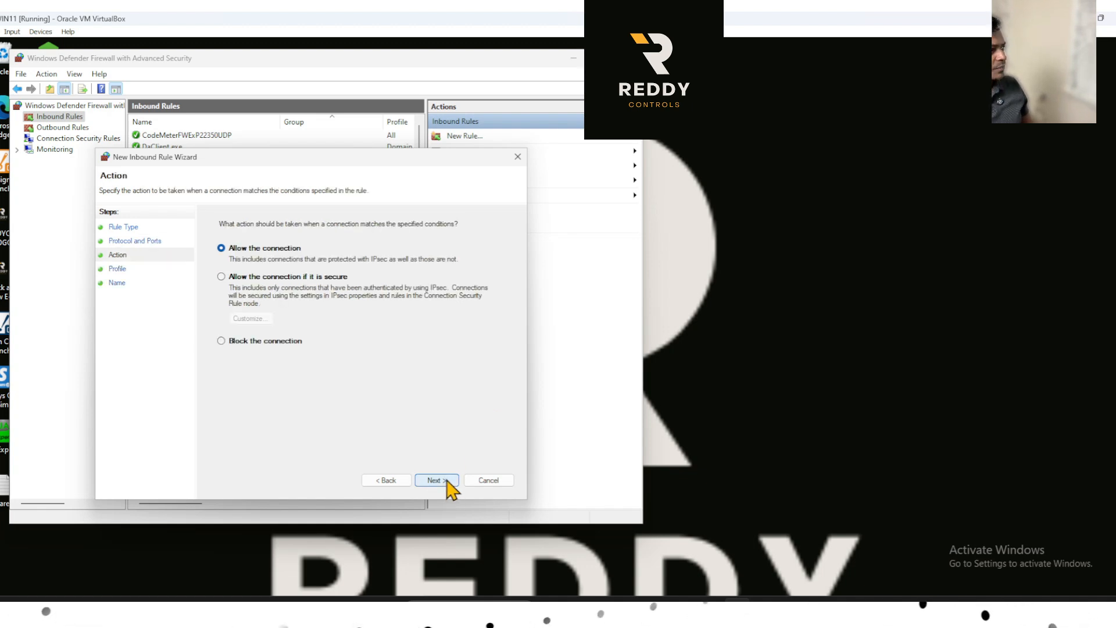
click(397, 481)
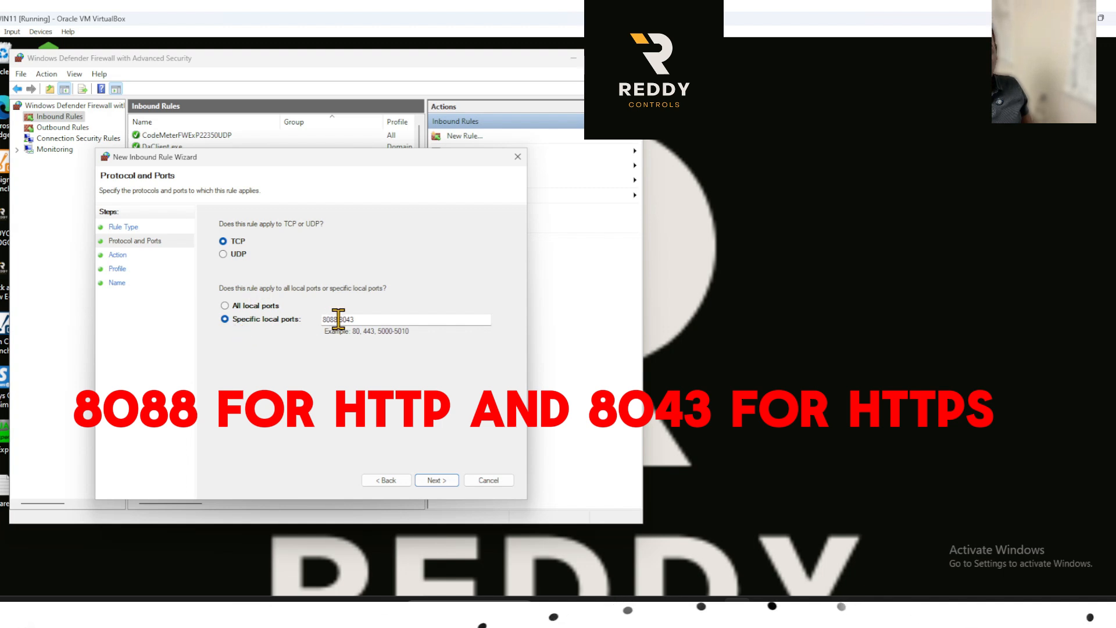
click(436, 481)
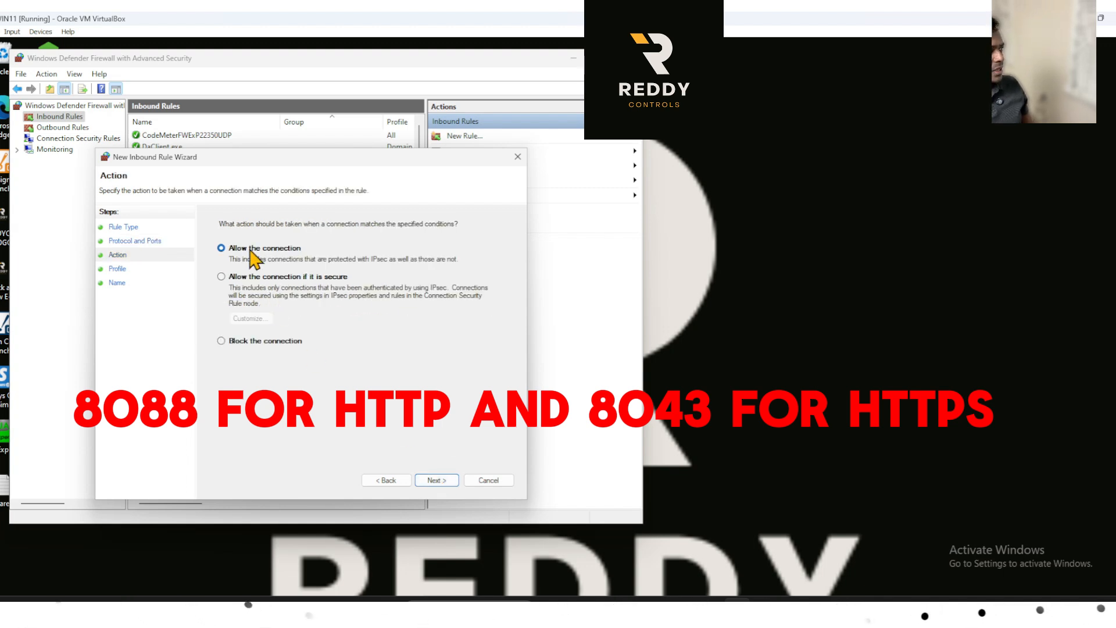
Allow the connection for all profiles and create the inbound rule with the name Ignition_Inbound_8088.
click(456, 486)
click(454, 480)
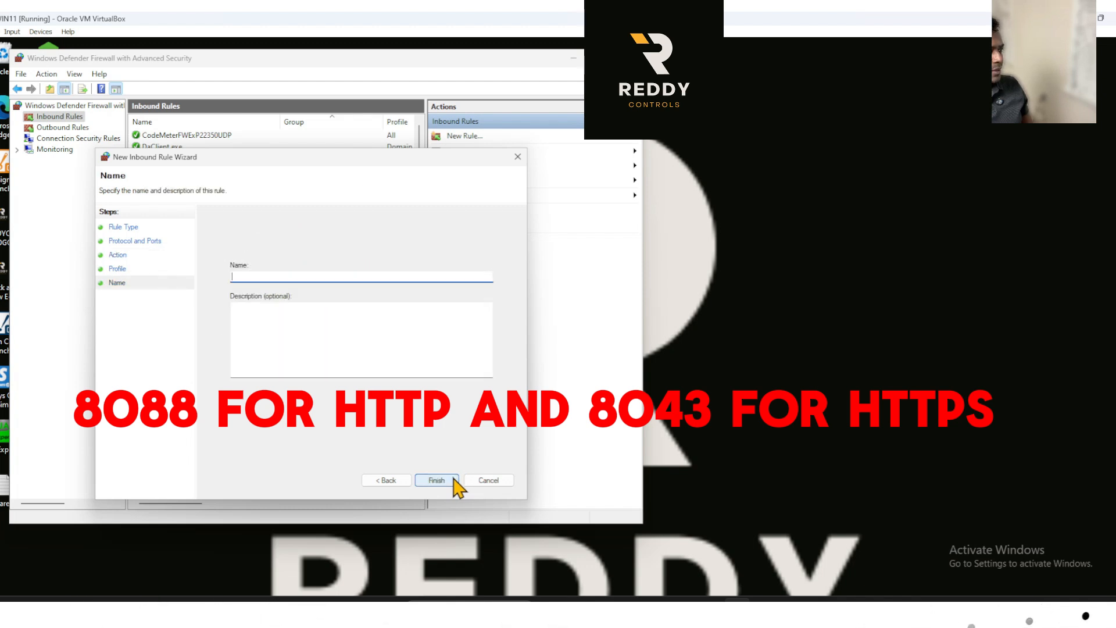
text(Igniti)
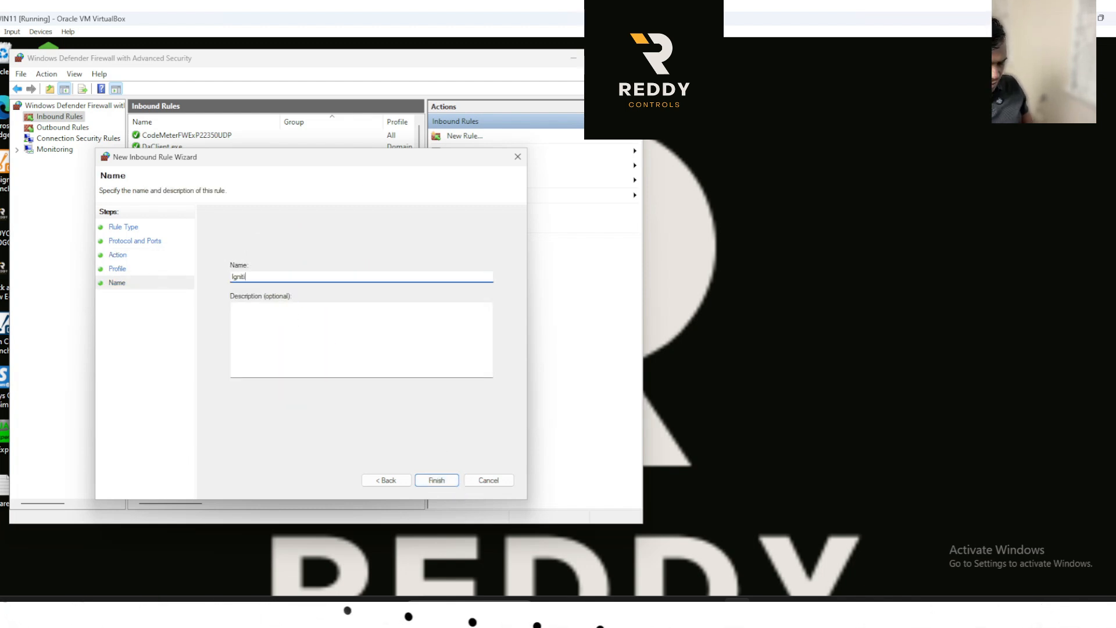
text(on_Inbound_)
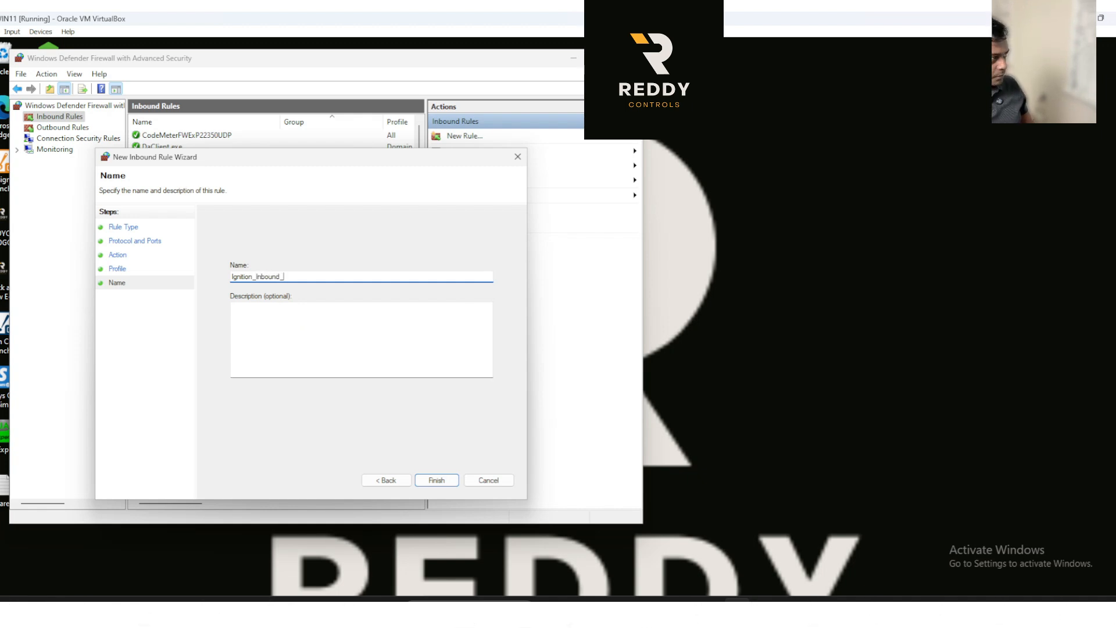
text(9)
key(BackSpace)
text(8088)
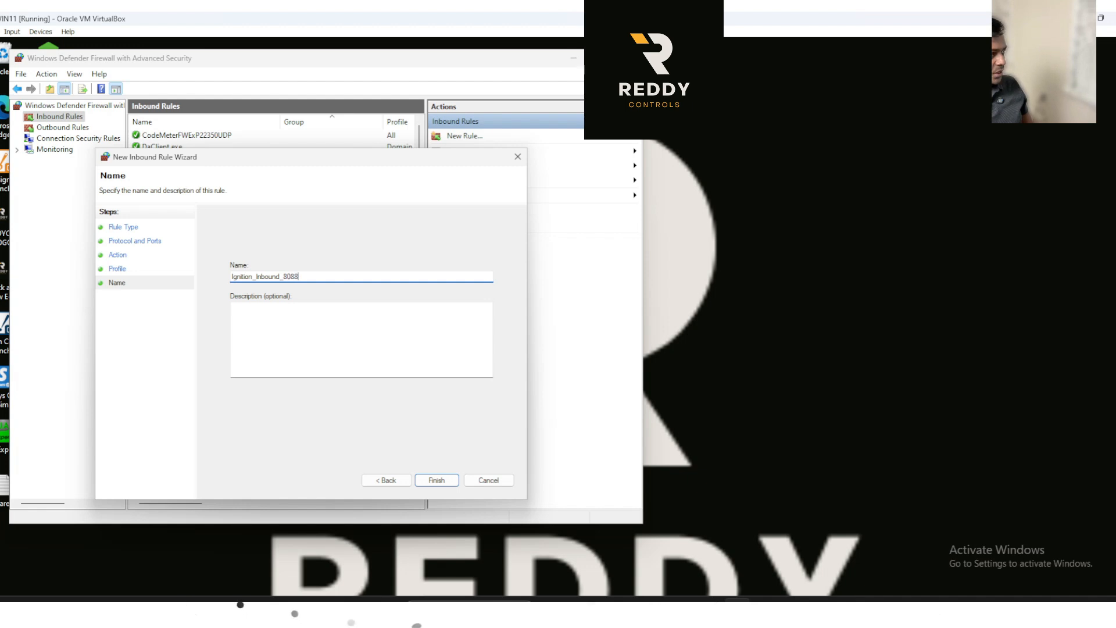
click(451, 480)
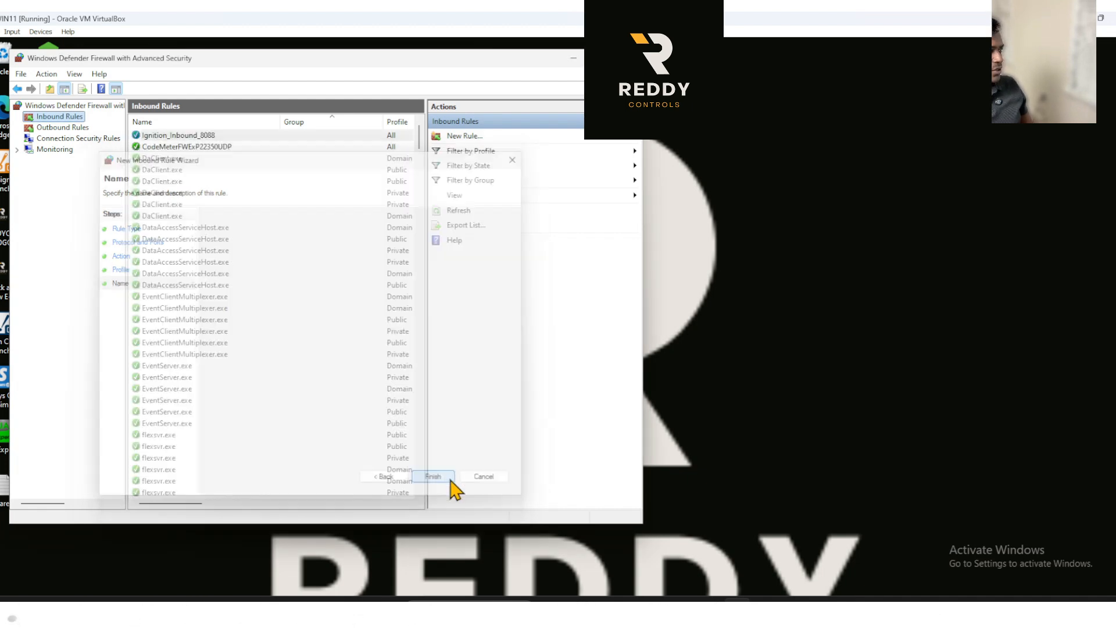
Dismiss the firewall windows on the virtual machine and reload the gateway at 192.168.1.99:8088 in Microsoft Edge on the client computer.
click(571, 61)
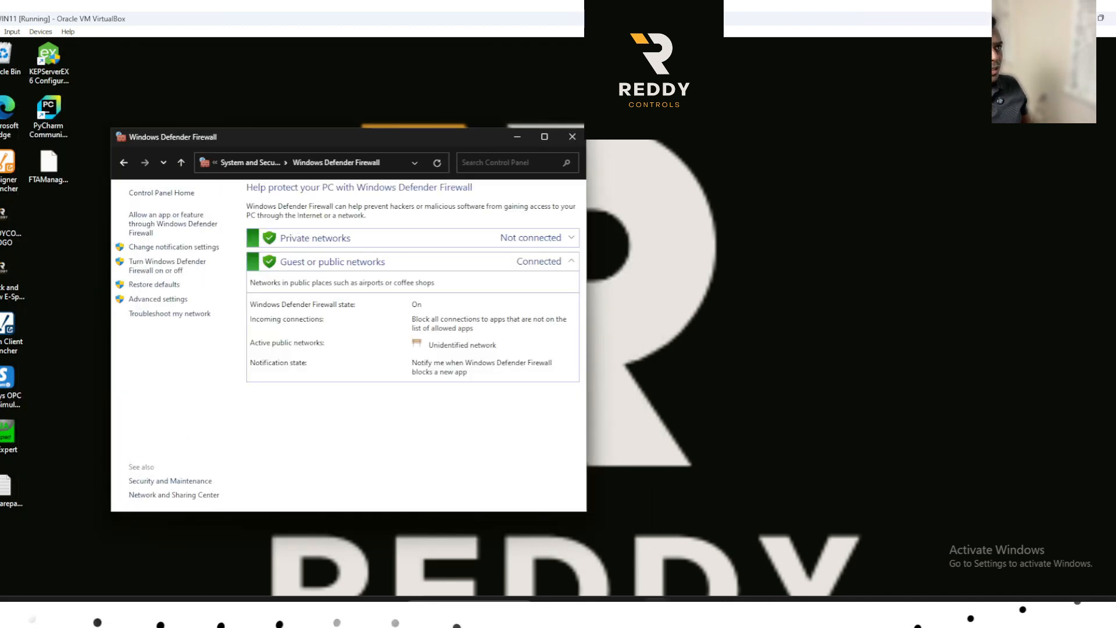
click(571, 143)
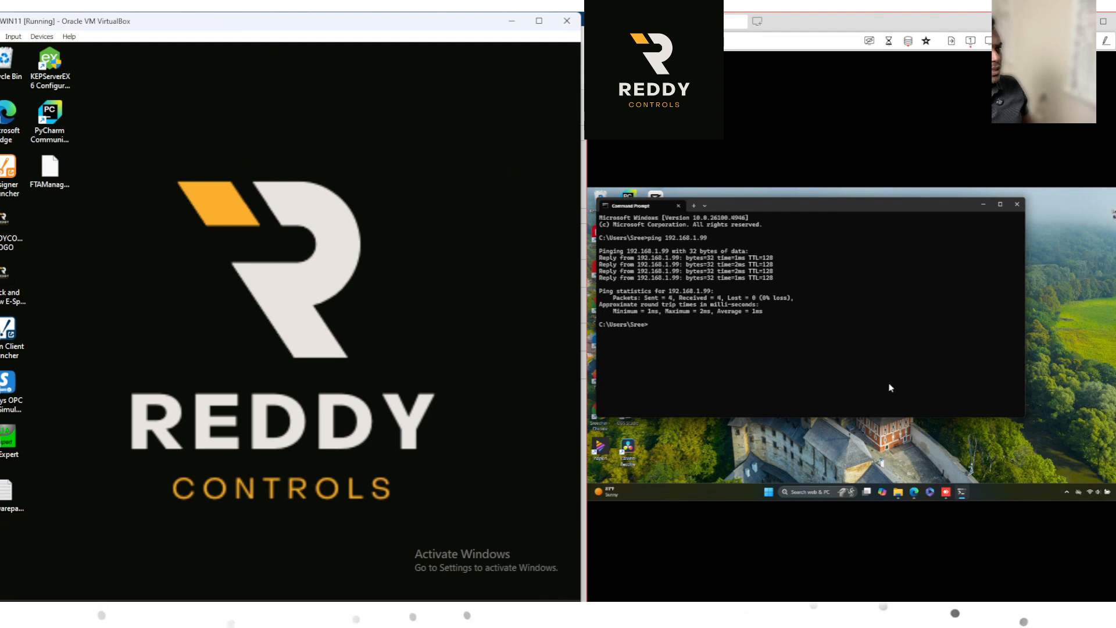
click(917, 494)
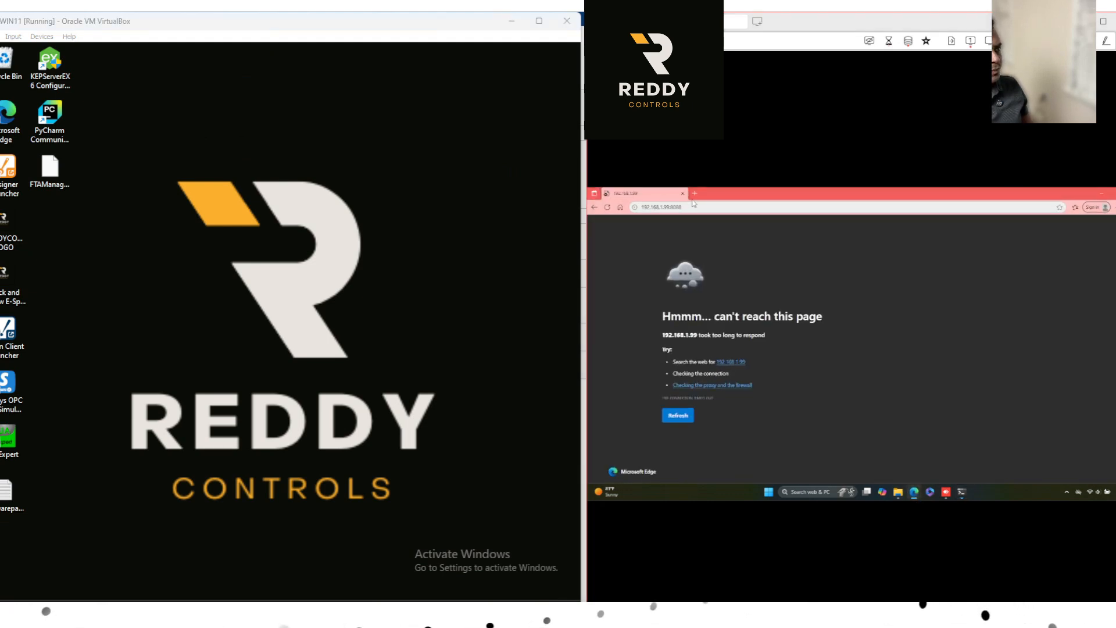
click(691, 207)
click(749, 194)
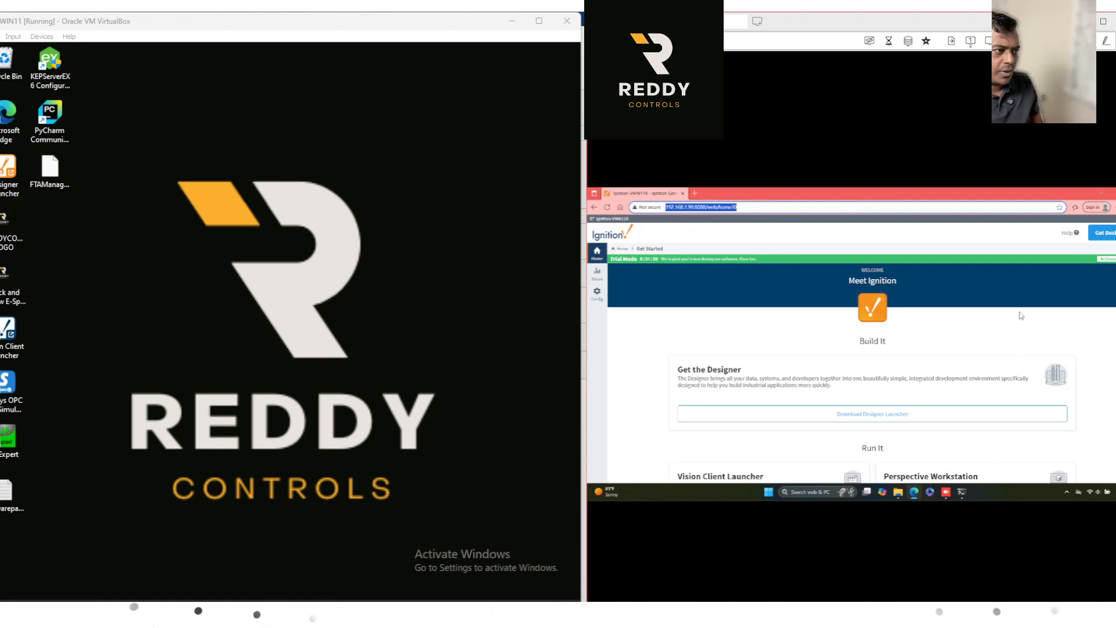
View the Perspective projects from the gateway homepage on the client computer and launch NewProject1.
scroll(1021, 316, down, 4)
scroll(862, 379, down, 2)
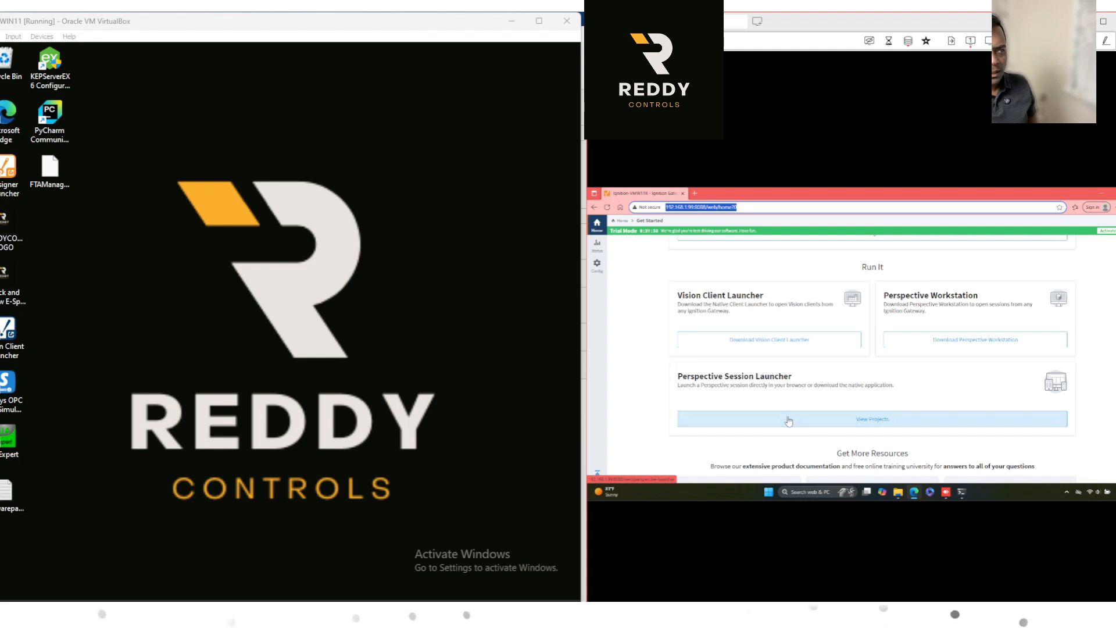
click(881, 422)
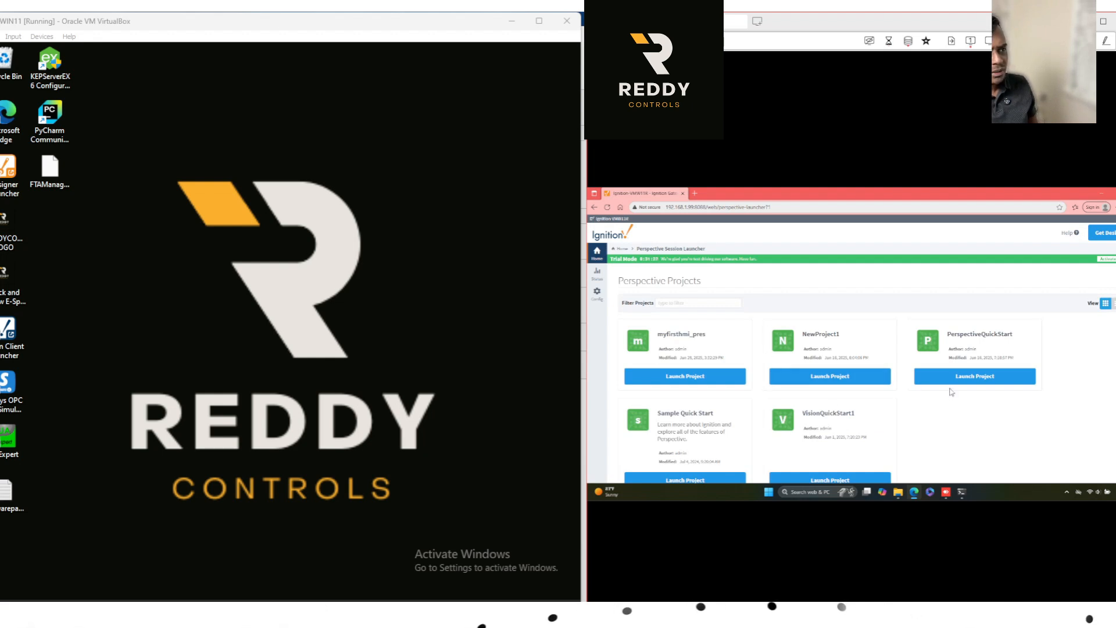
scroll(951, 392, down, 2)
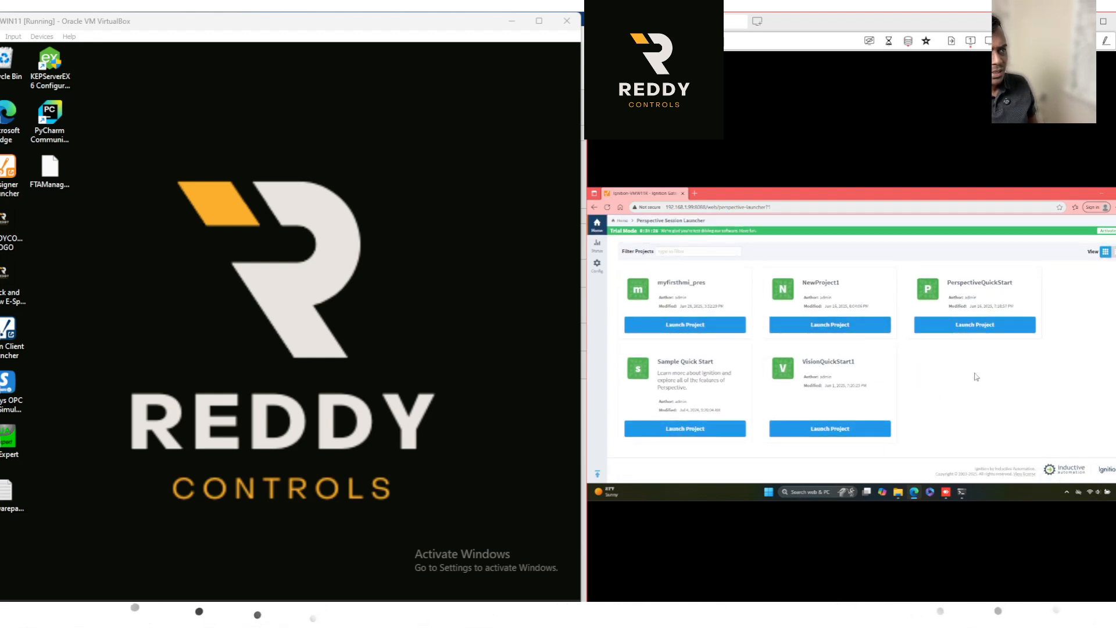
click(831, 324)
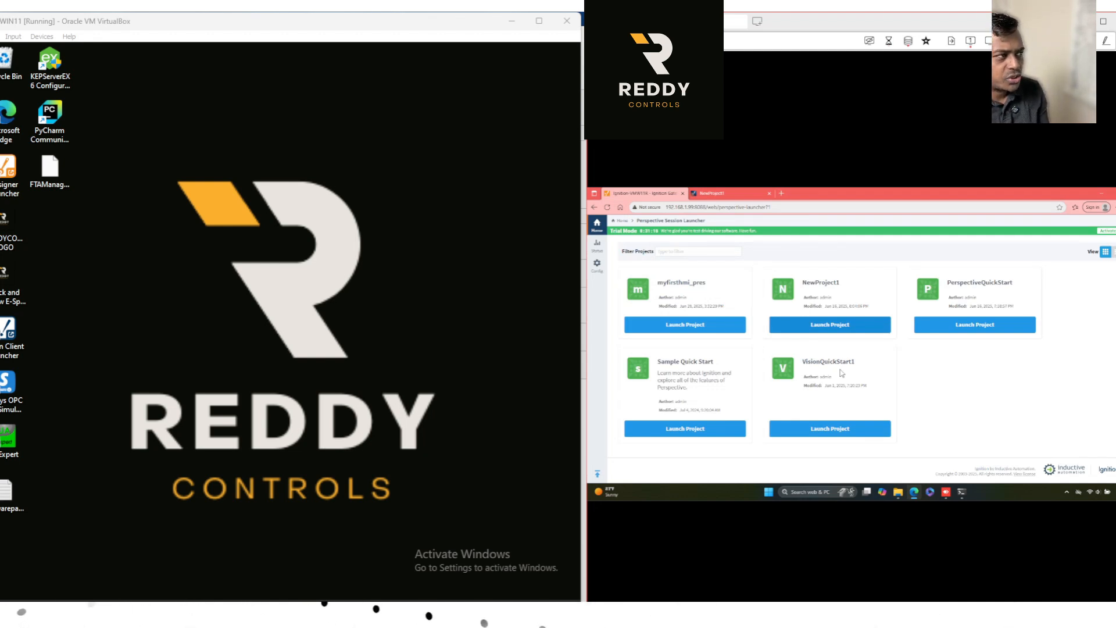
Switch back to the Ignition Gateway Access Checklist PDF in Google Chrome.
mouse_move(725, 615)
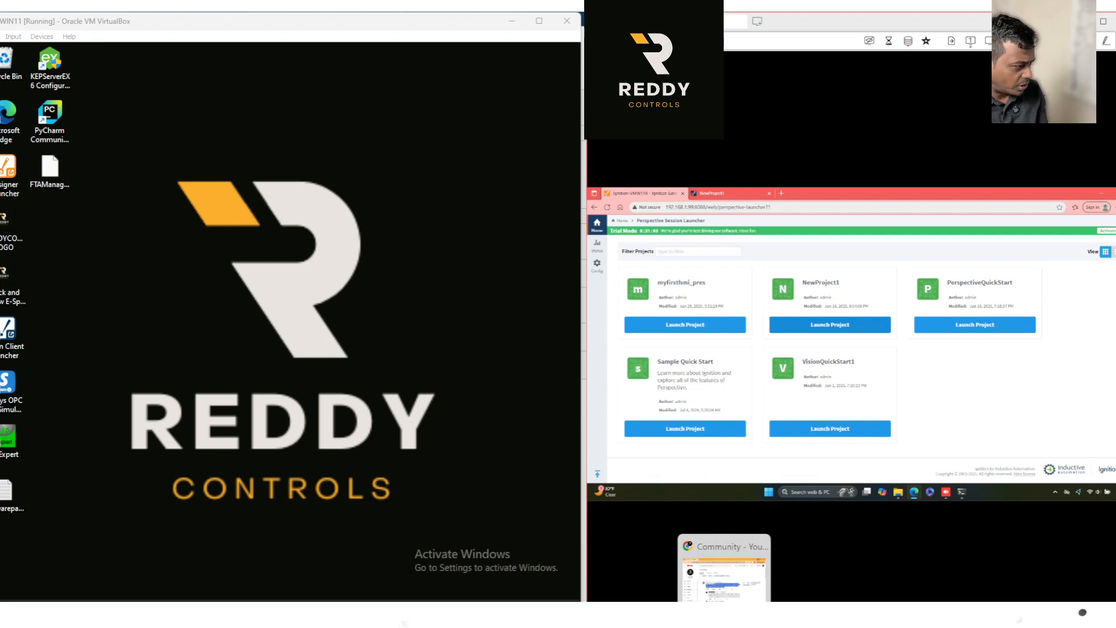
mouse_move(618, 615)
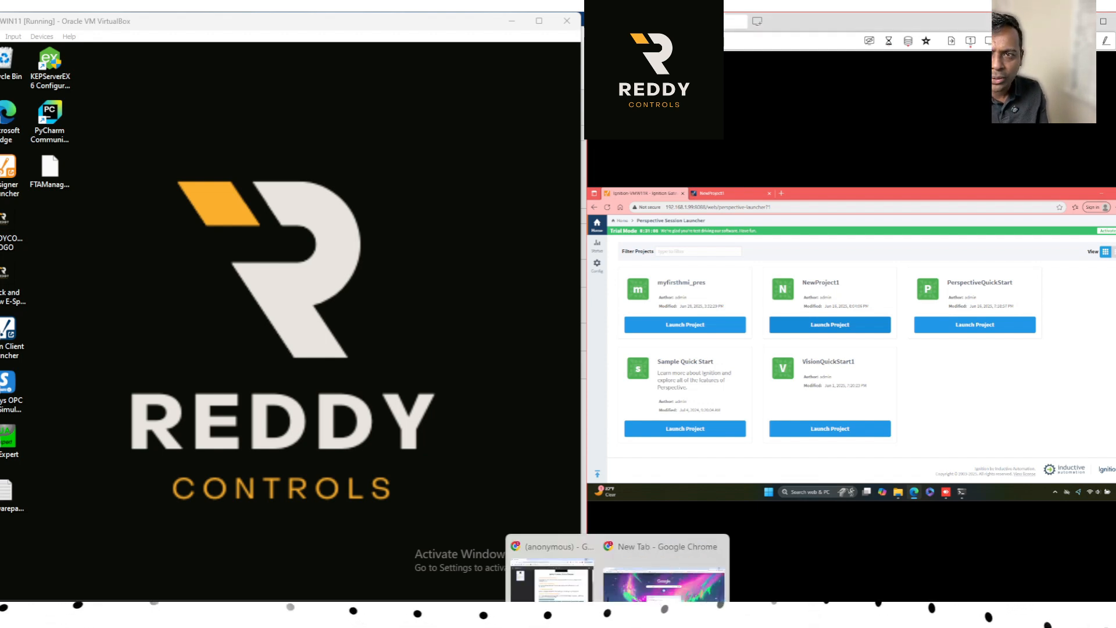
click(551, 573)
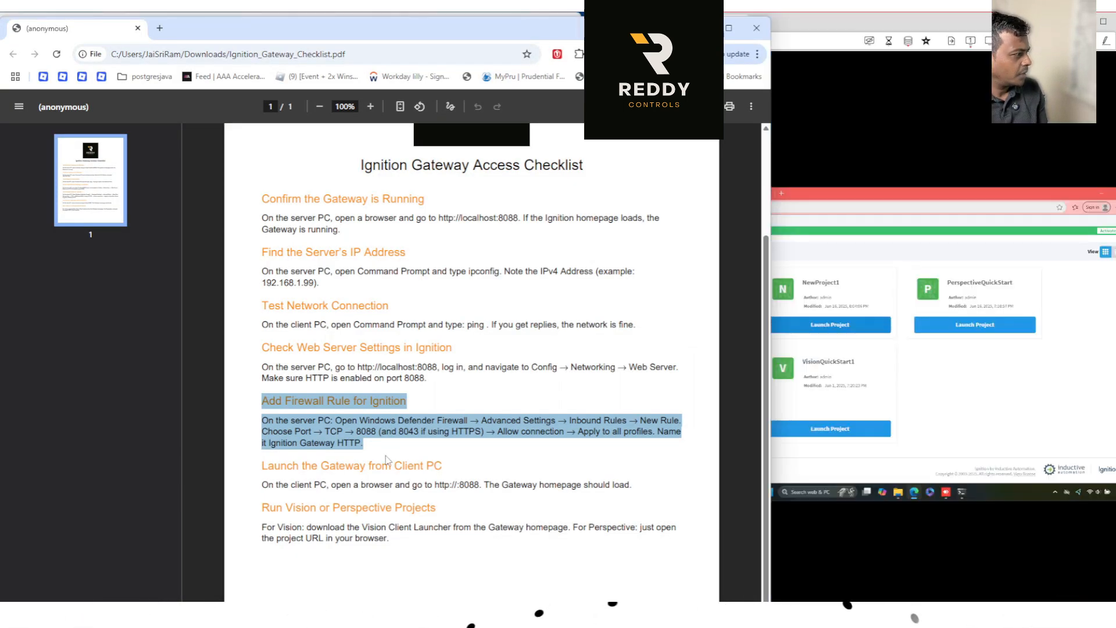